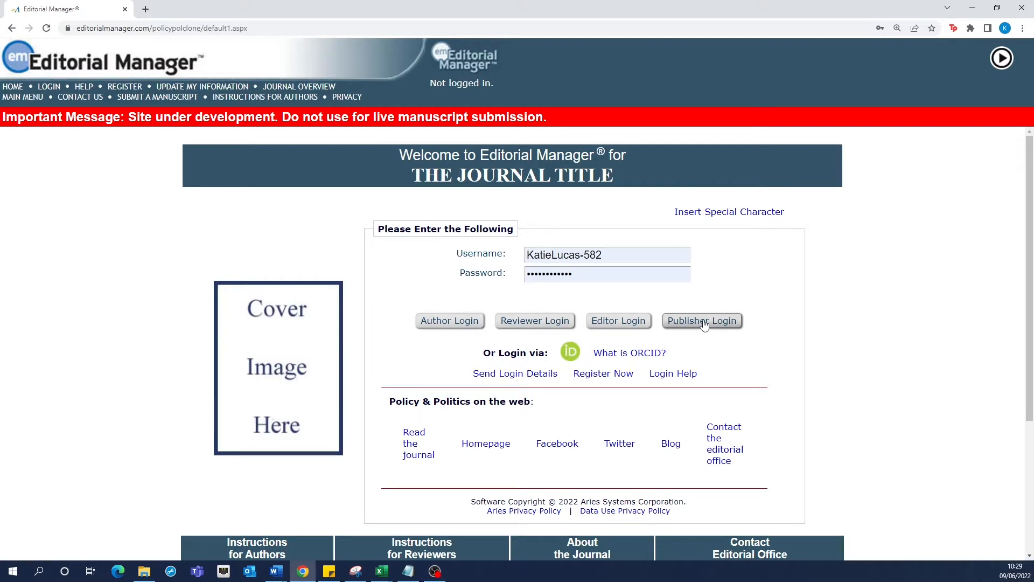
Log in as an editor and keep the Journals Executive role selected.
left_click(636, 323)
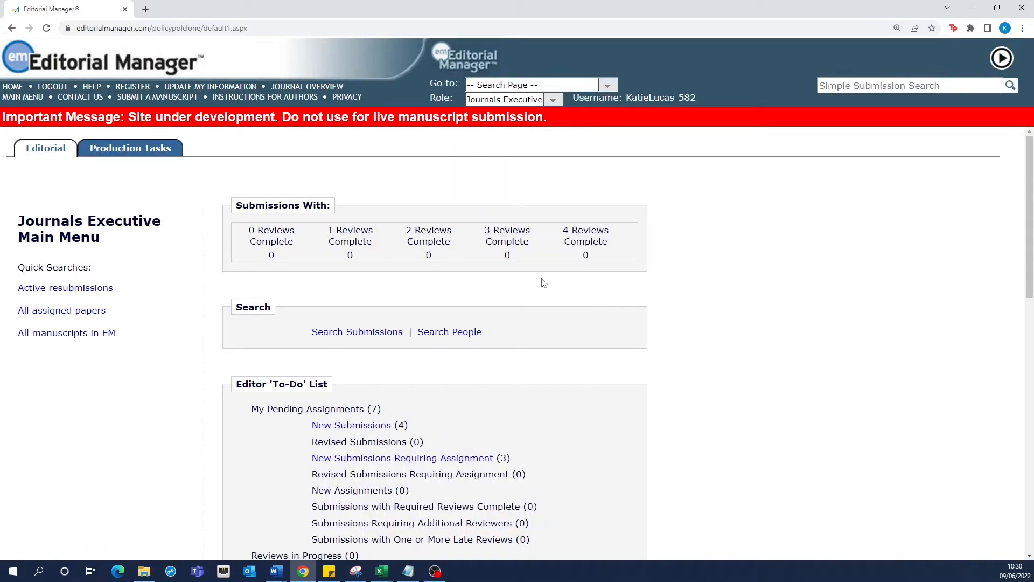
left_click(511, 104)
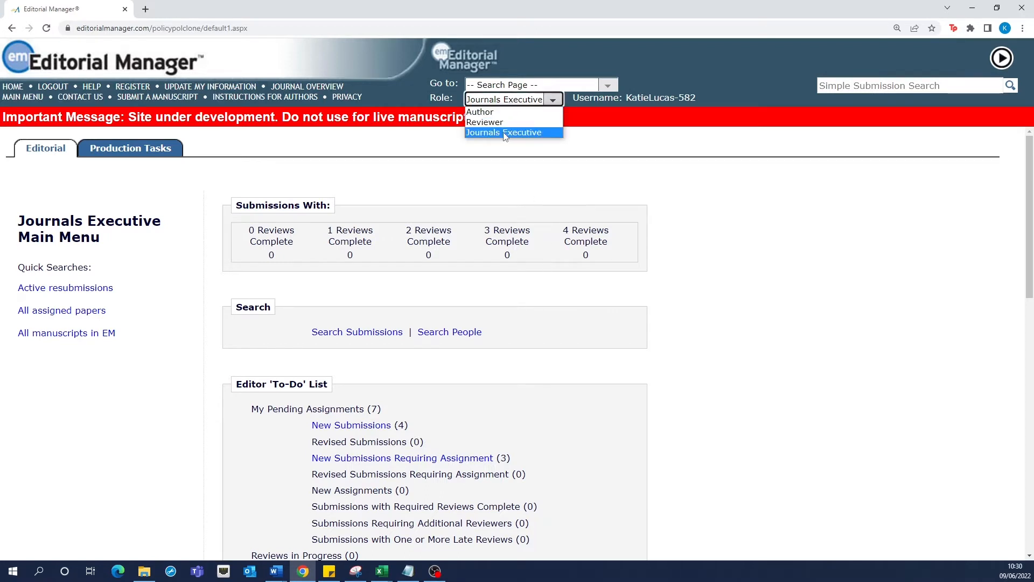
left_click(505, 133)
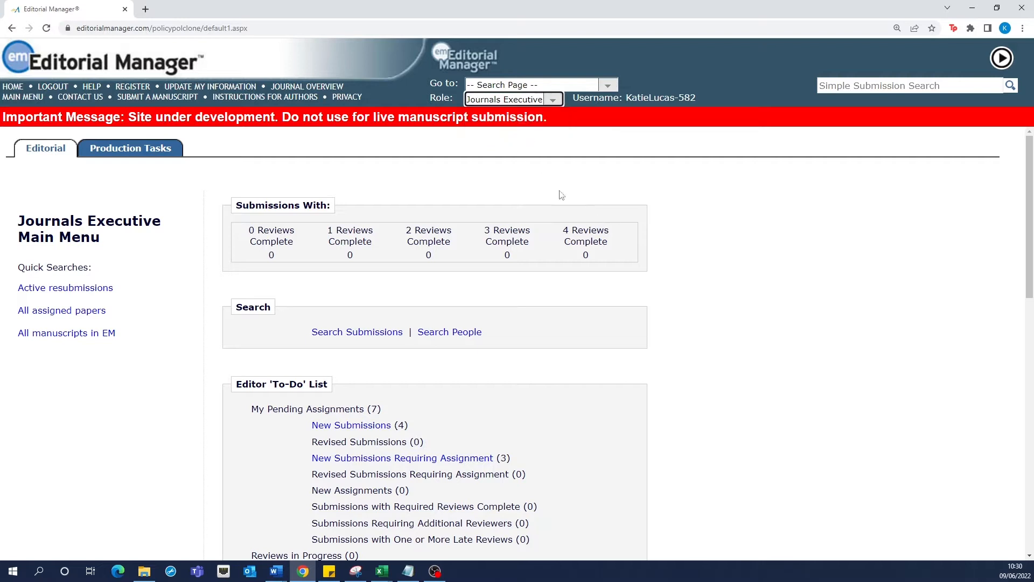
Search people by the role Editor Role: Associate Editor and proxy in as the matching dummy associate editor.
left_click(516, 85)
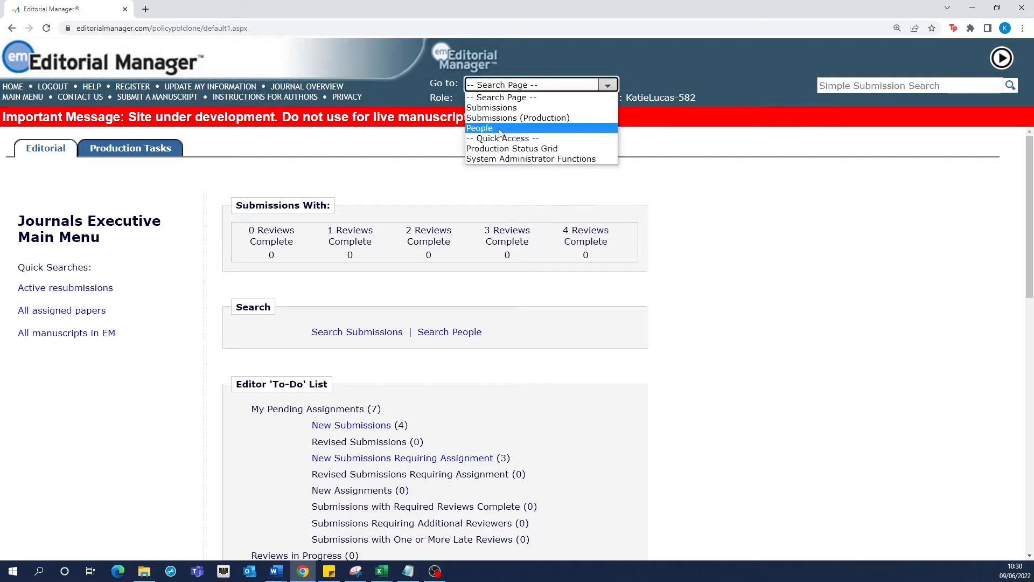
left_click(500, 129)
left_click(701, 281)
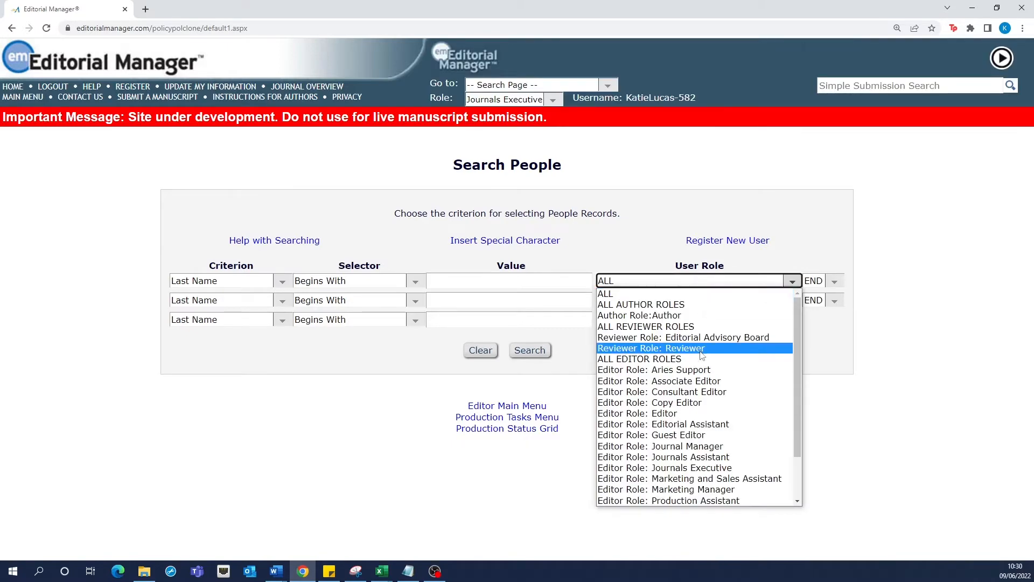
left_click(695, 381)
left_click(518, 352)
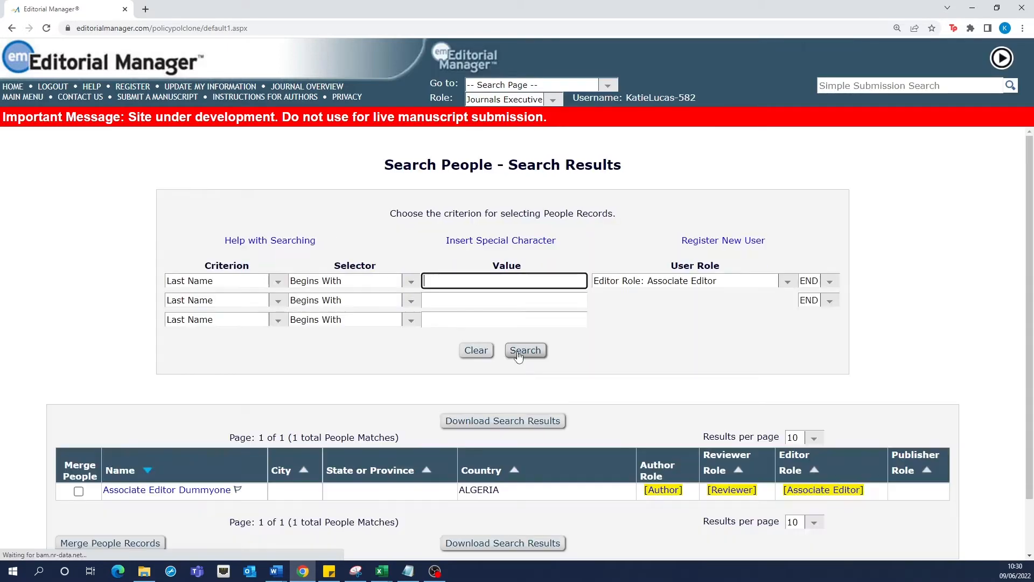
left_click(830, 491)
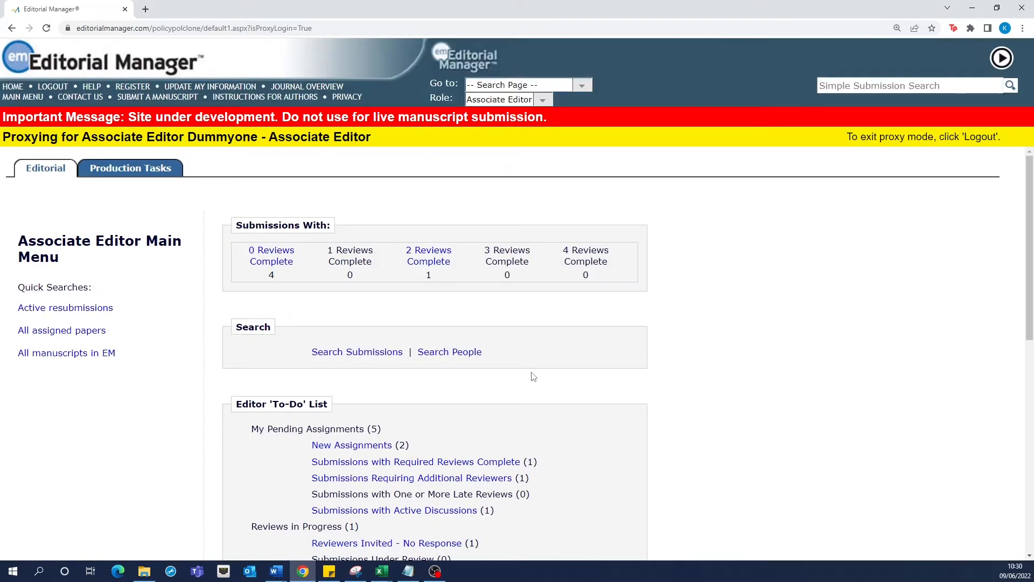
Open the New Assignments list and expand the action links for all submissions.
scroll(533, 377, "down", 2)
scroll(366, 392, "down", 1)
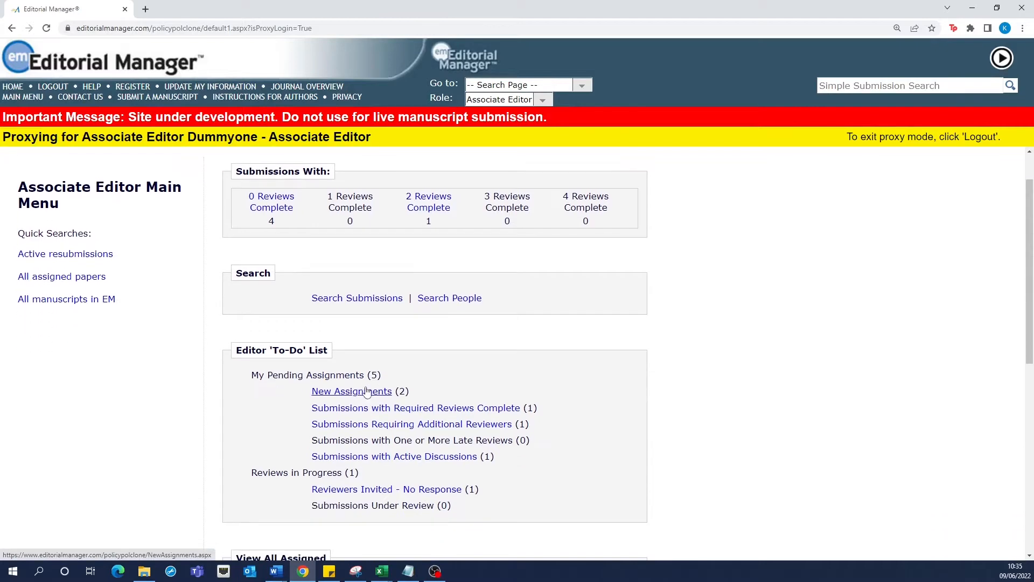
left_click(362, 395)
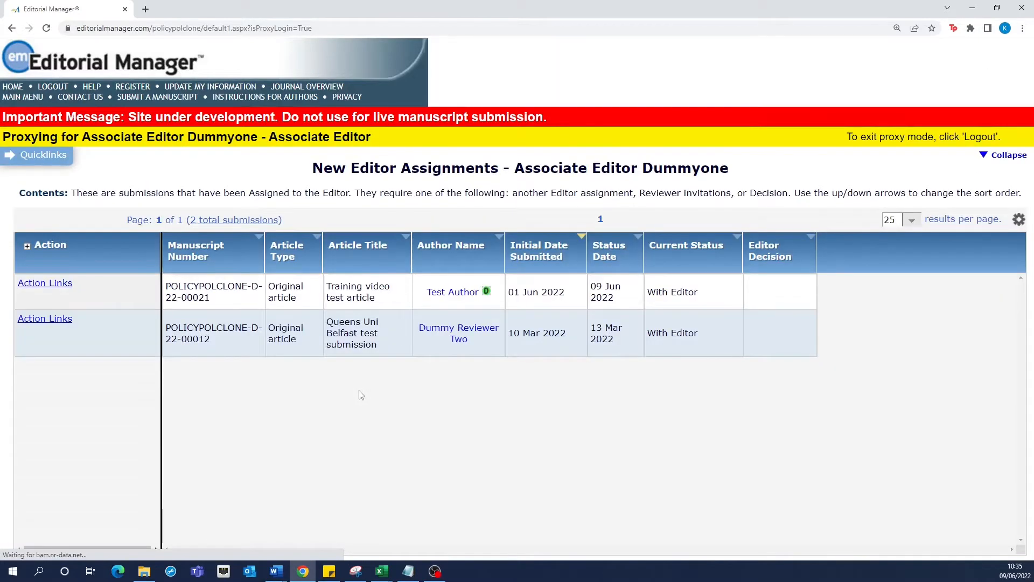
left_click(70, 287)
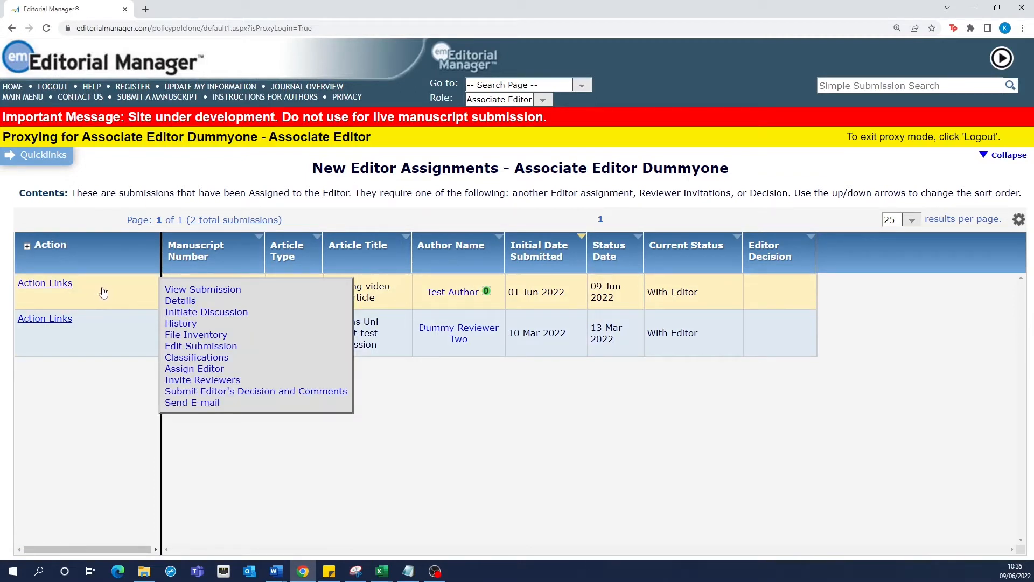
left_click(27, 248)
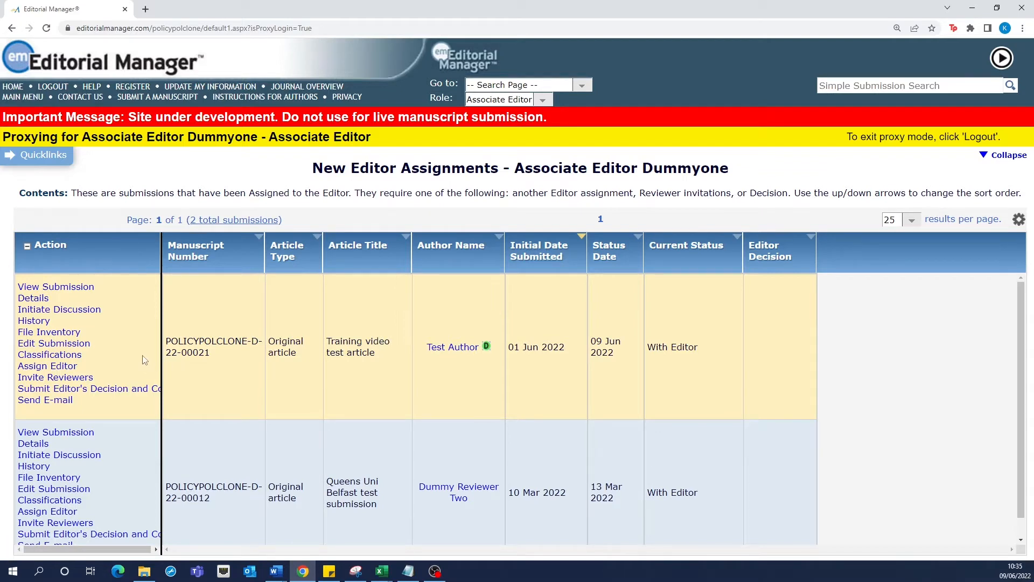
Read the Author/Editor PDF of the original submission for "Training video test article", and return to the assignments list.
left_click(80, 288)
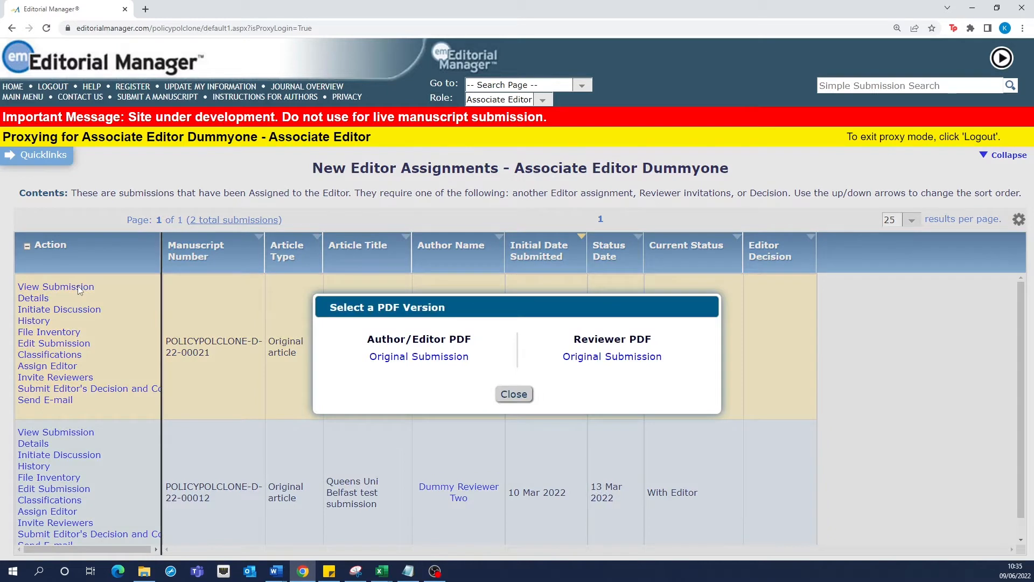
left_click(409, 365)
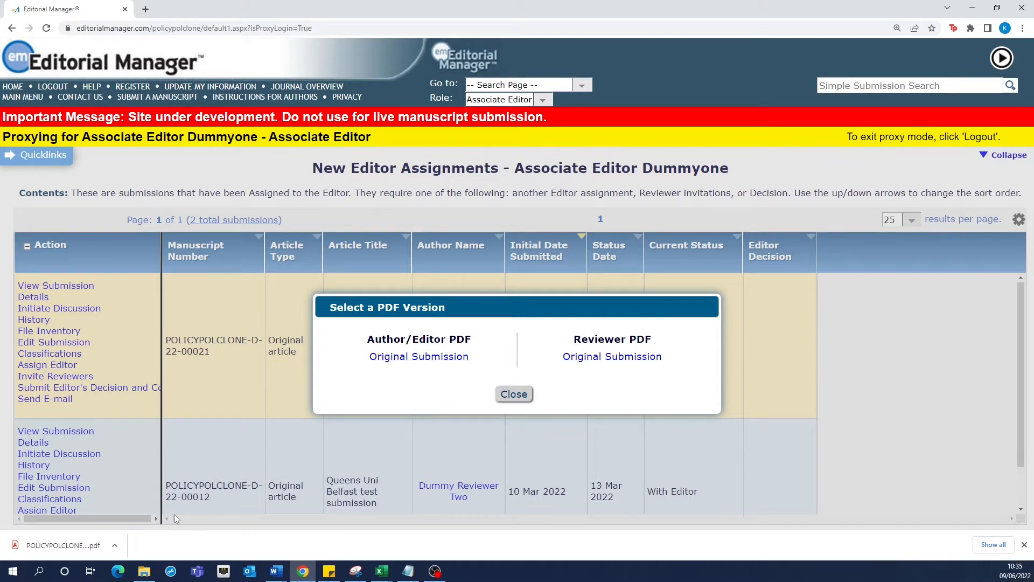
left_click(81, 548)
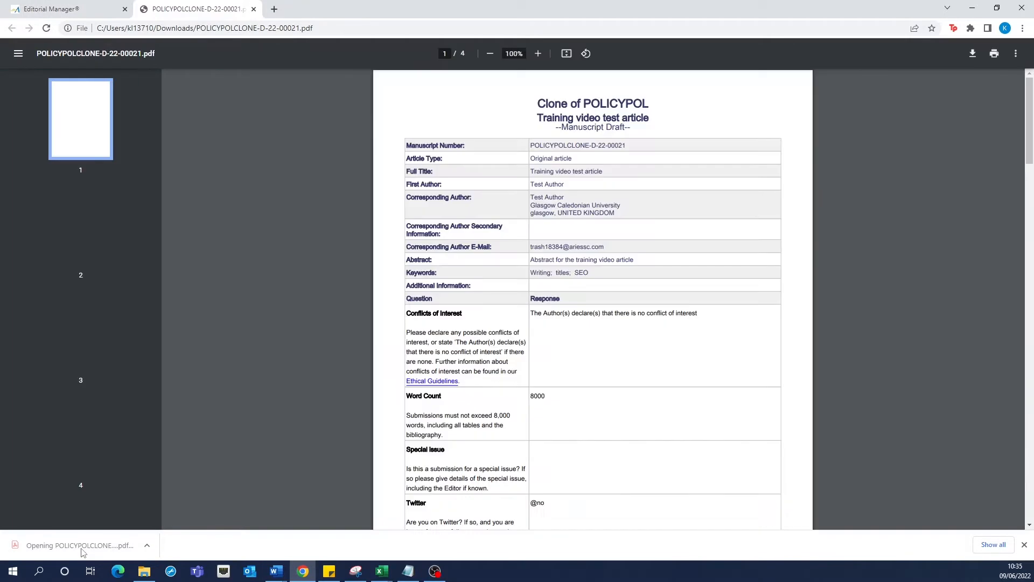
scroll(666, 291, "down", 2)
scroll(668, 291, "down", 15)
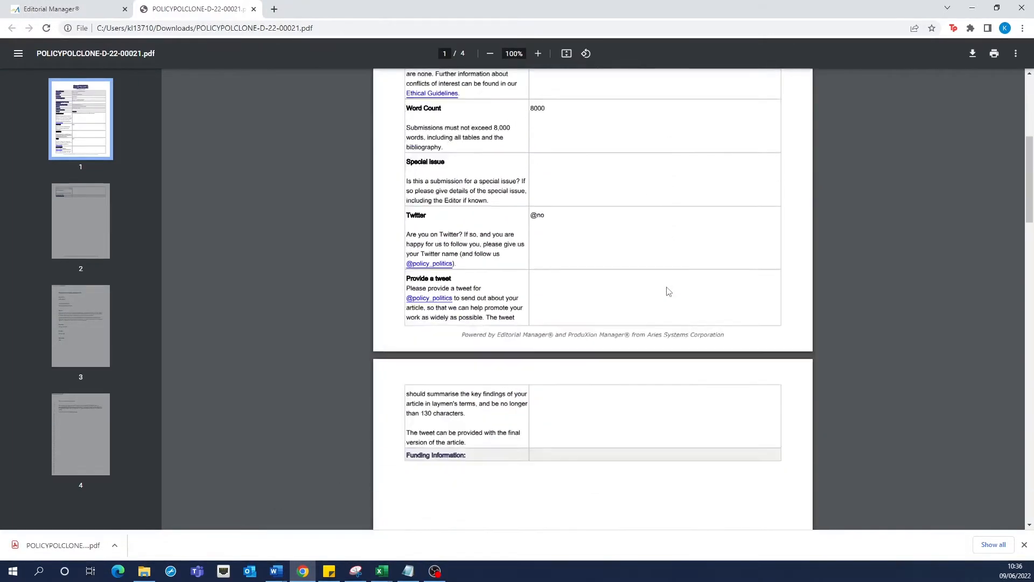
scroll(668, 291, "down", 12)
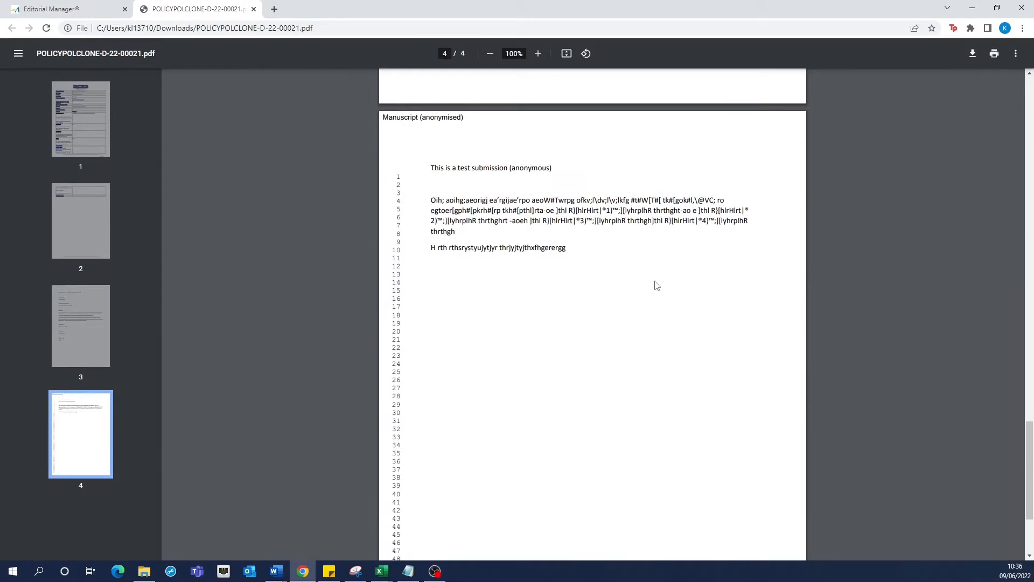
left_click(66, 6)
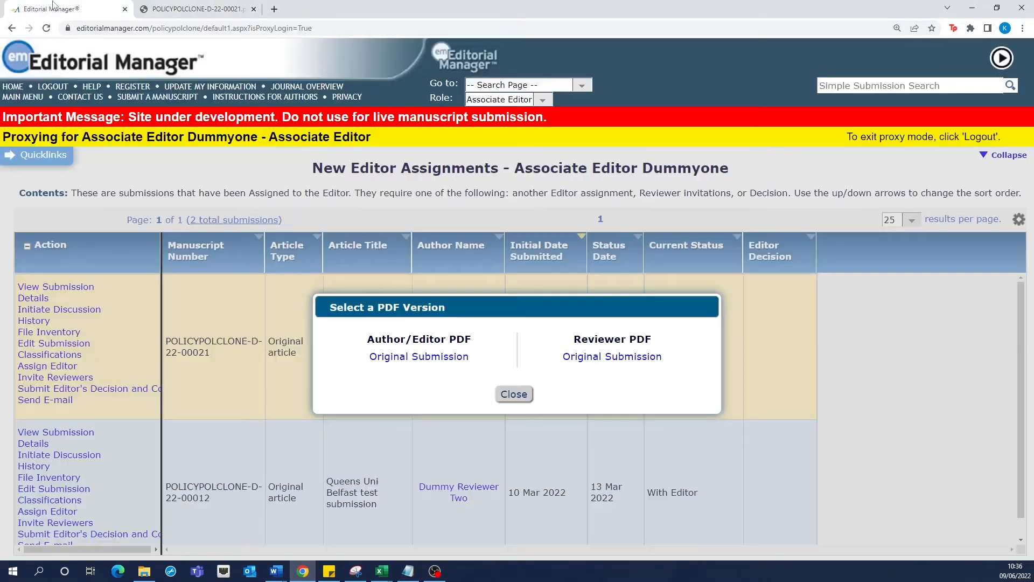
left_click(520, 397)
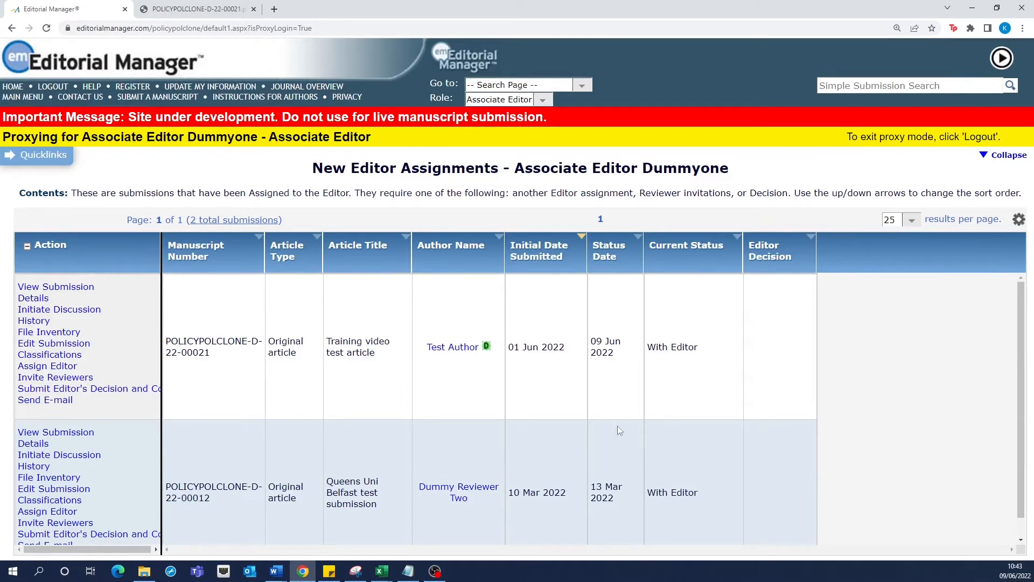
Begin inviting reviewers for "Training video test article" by opening Search for Reviewers from All Reviewers.
left_click(88, 378)
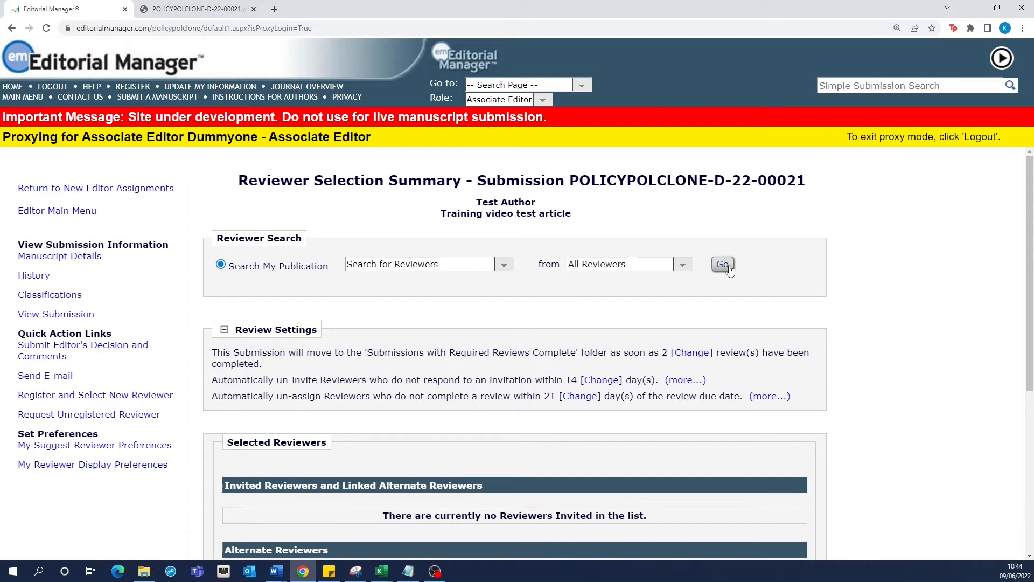
left_click(581, 269)
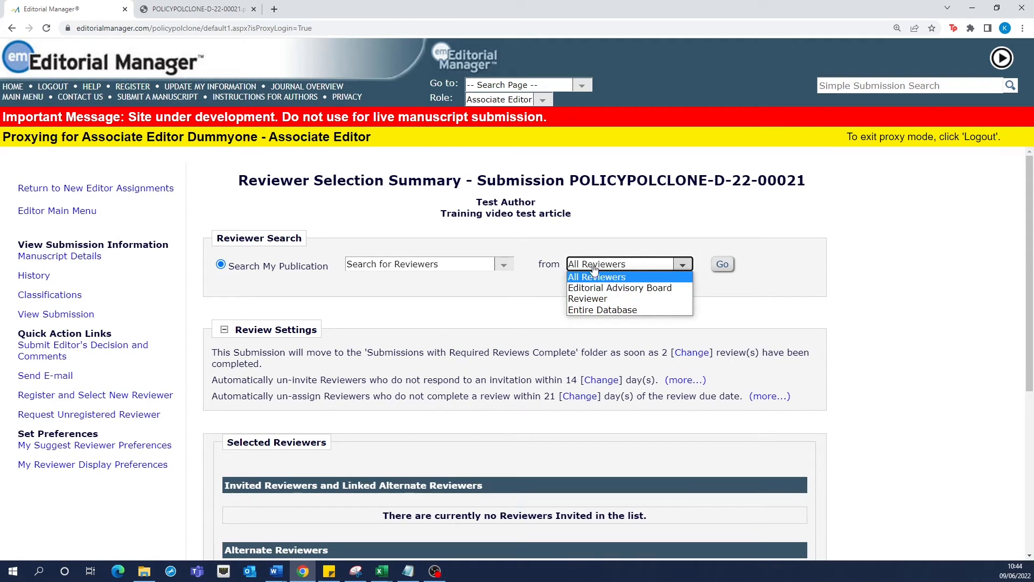
left_click(593, 277)
left_click(504, 264)
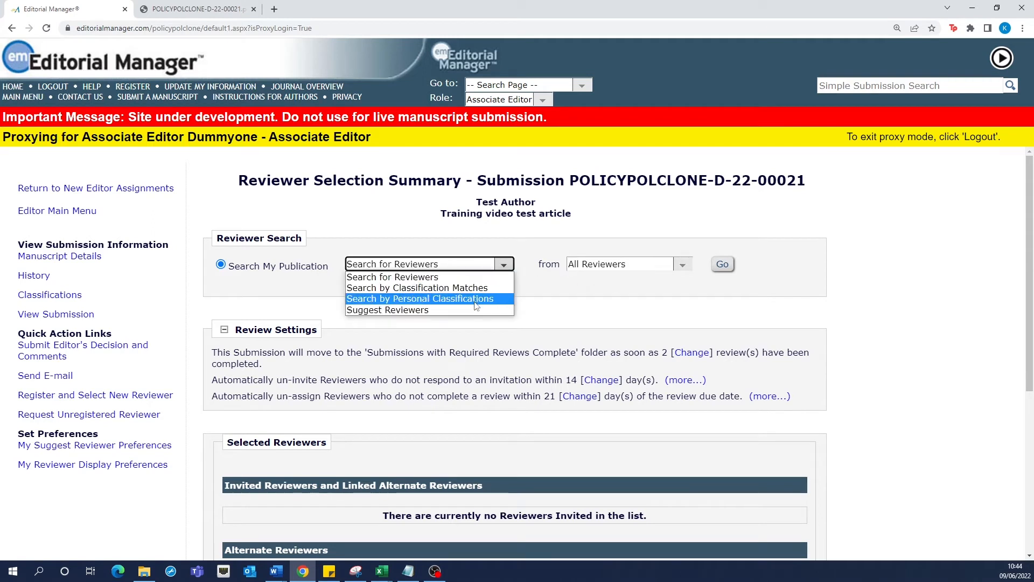
left_click(483, 276)
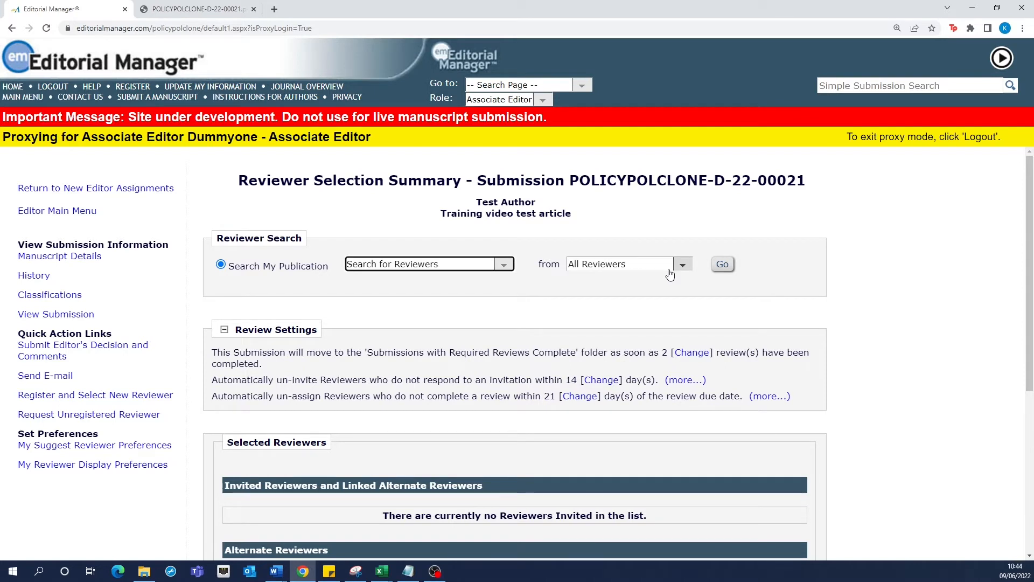
left_click(722, 265)
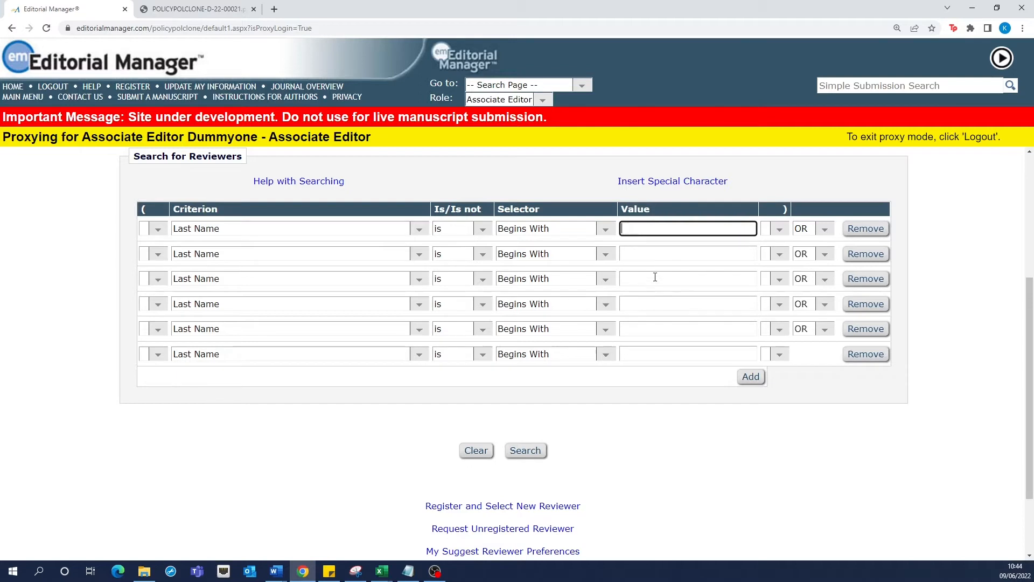
Search for reviewers whose last name begins with "reviewer" and look through the candidates' statistics.
type("reviewer")
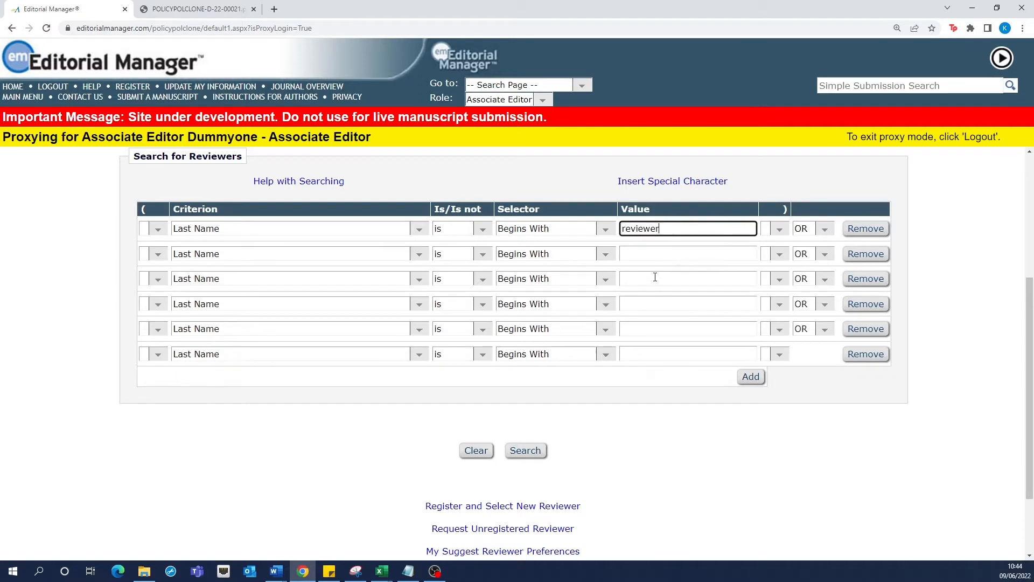
left_click(539, 453)
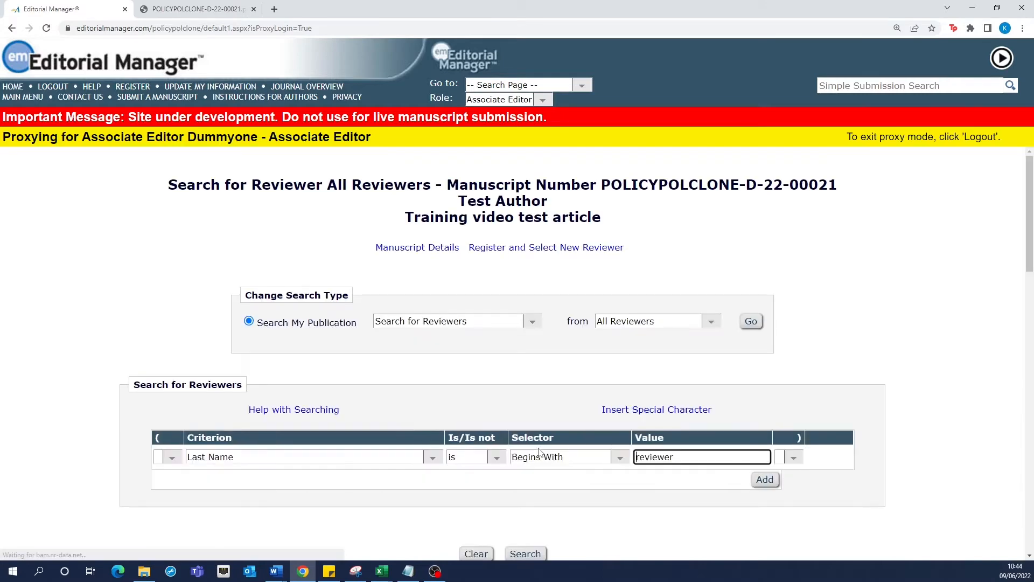
scroll(463, 367, "down", 7)
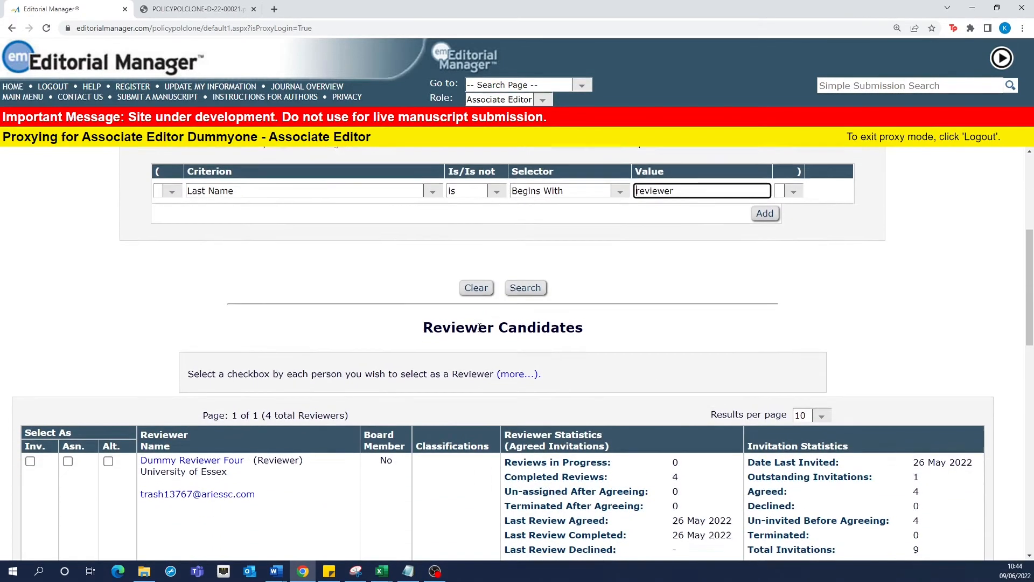
scroll(481, 324, "down", 1)
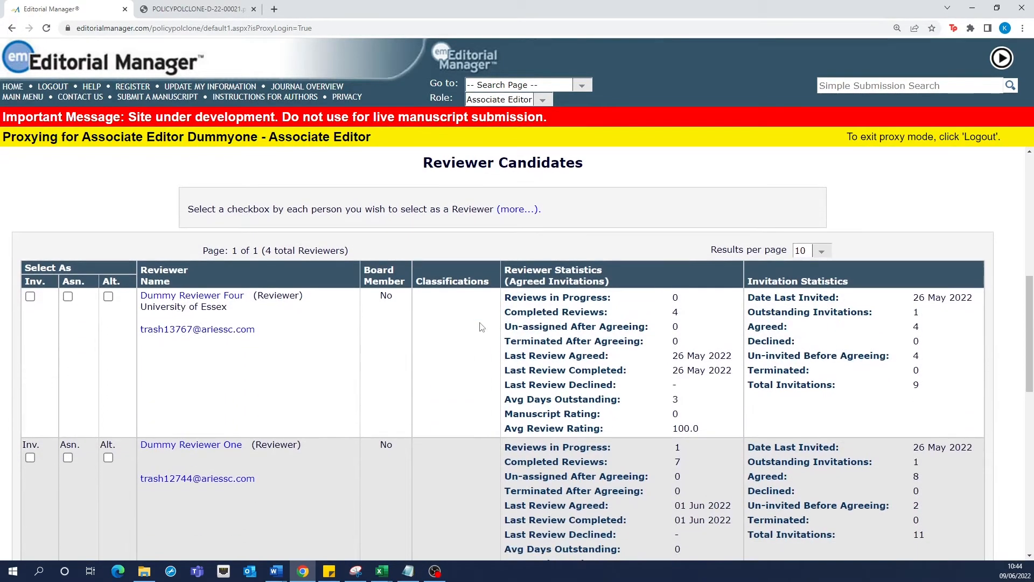
scroll(481, 327, "down", 10)
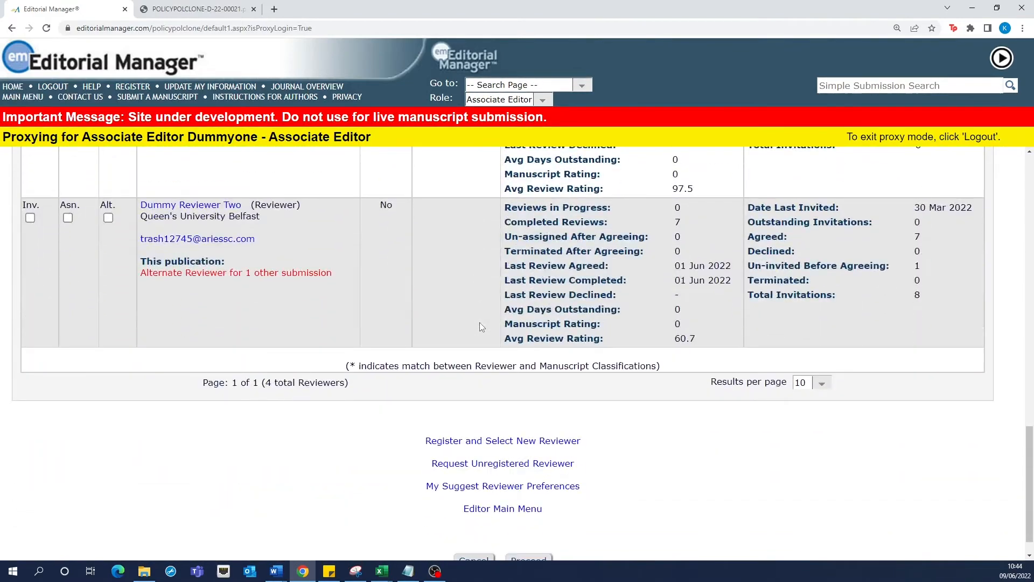
scroll(481, 327, "up", 8)
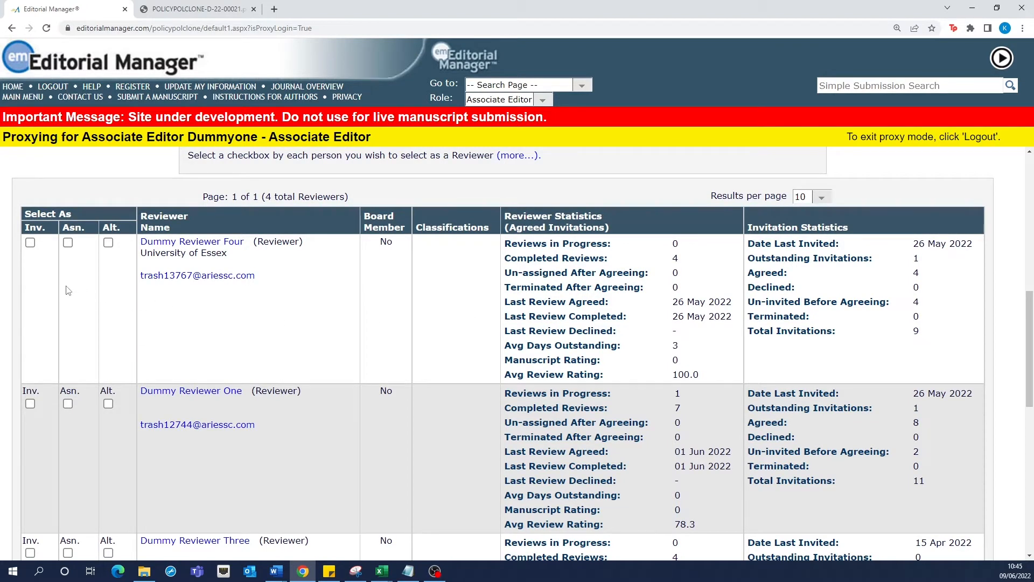
Mark the first two reviewer candidates for invitation and the last two as alternates, and proceed to the confirmation page.
left_click(30, 243)
left_click(31, 405)
scroll(35, 406, "down", 2)
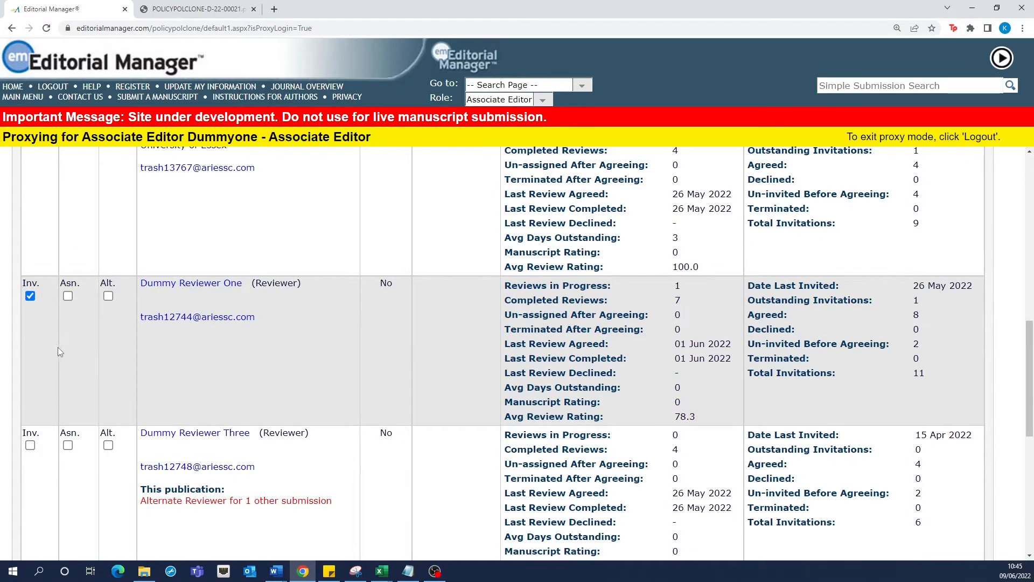
left_click(109, 445)
scroll(111, 455, "down", 2)
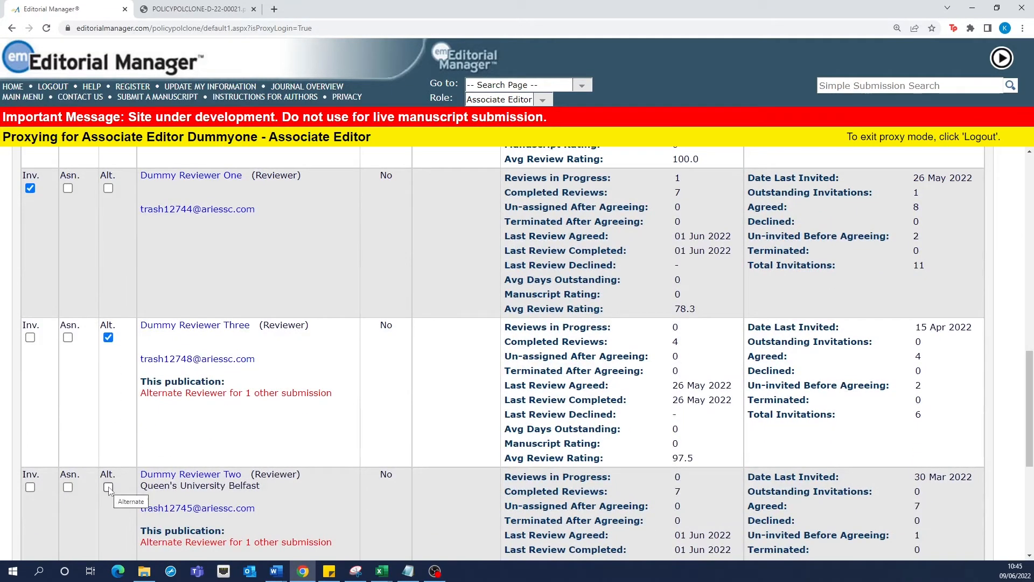
left_click(109, 488)
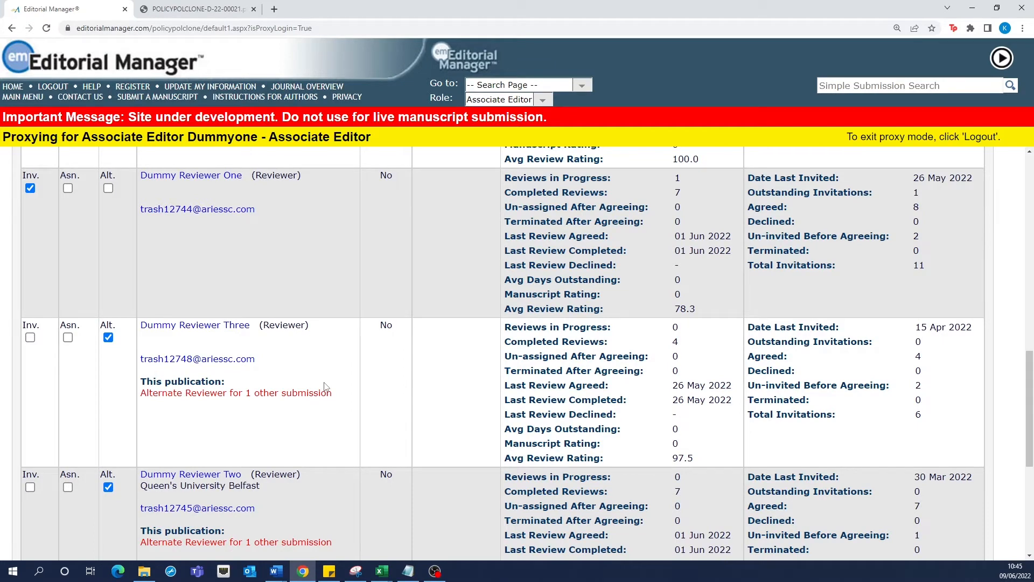
scroll(754, 428, "down", 2)
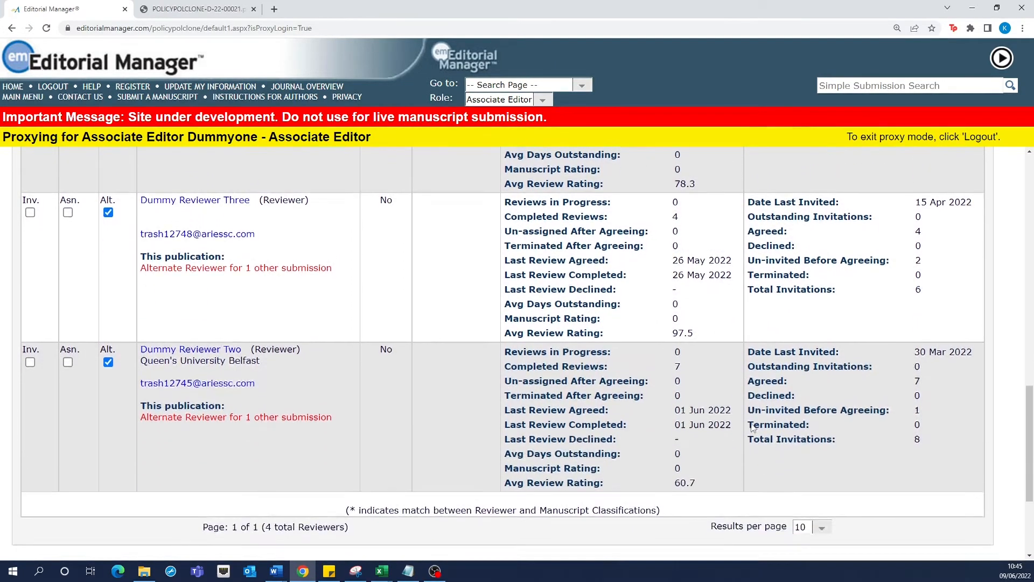
scroll(751, 429, "down", 3)
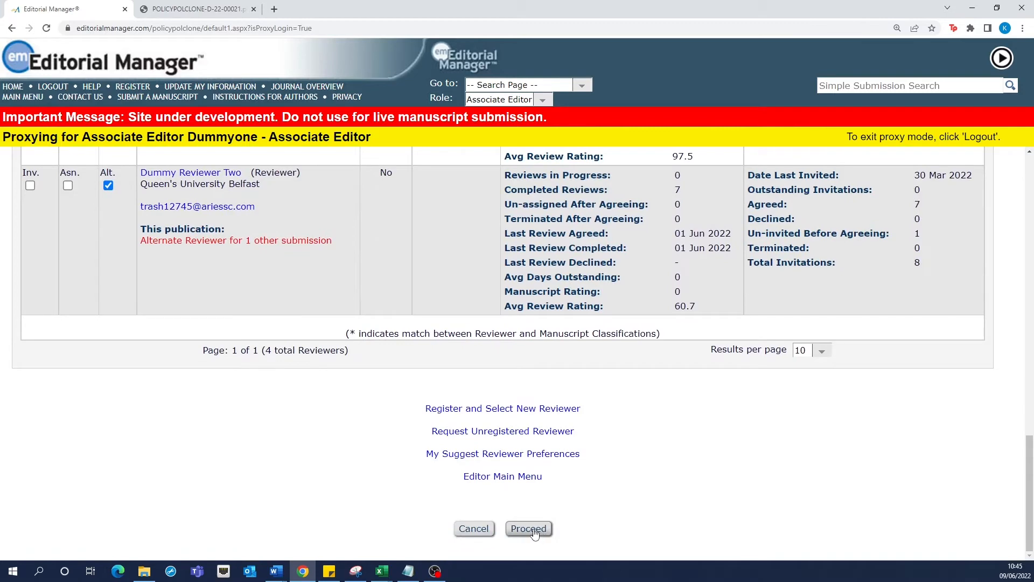
left_click(533, 530)
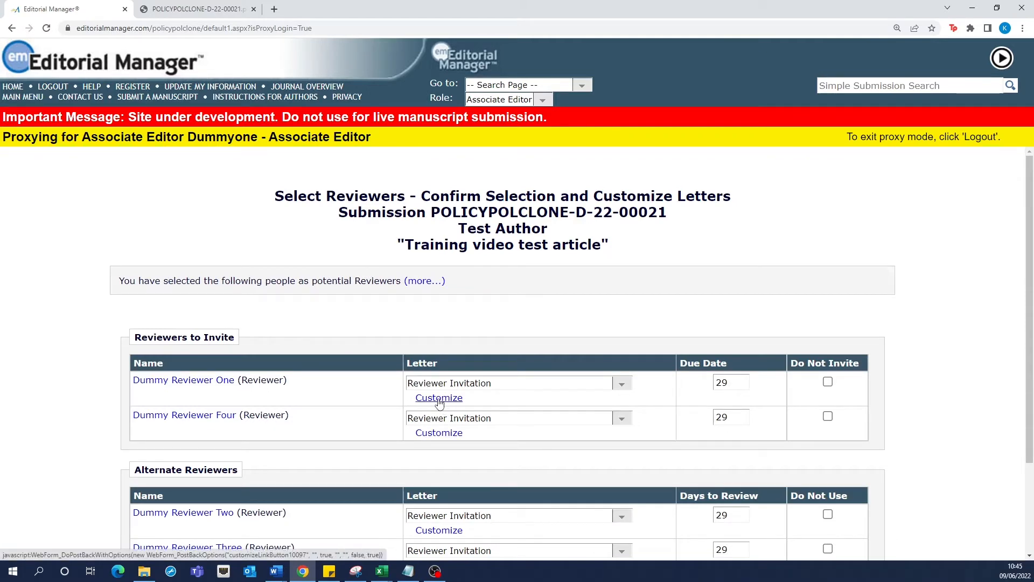
Save a customized invitation letter for the first reviewer to invite, and confirm the selections to send the reviewer invitations.
left_click(439, 400)
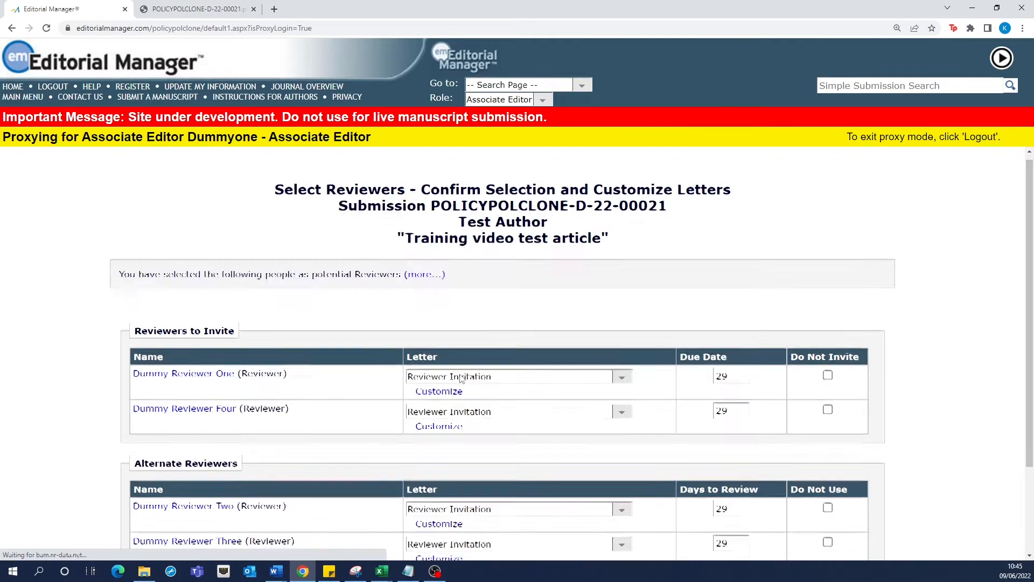
scroll(465, 365, "down", 5)
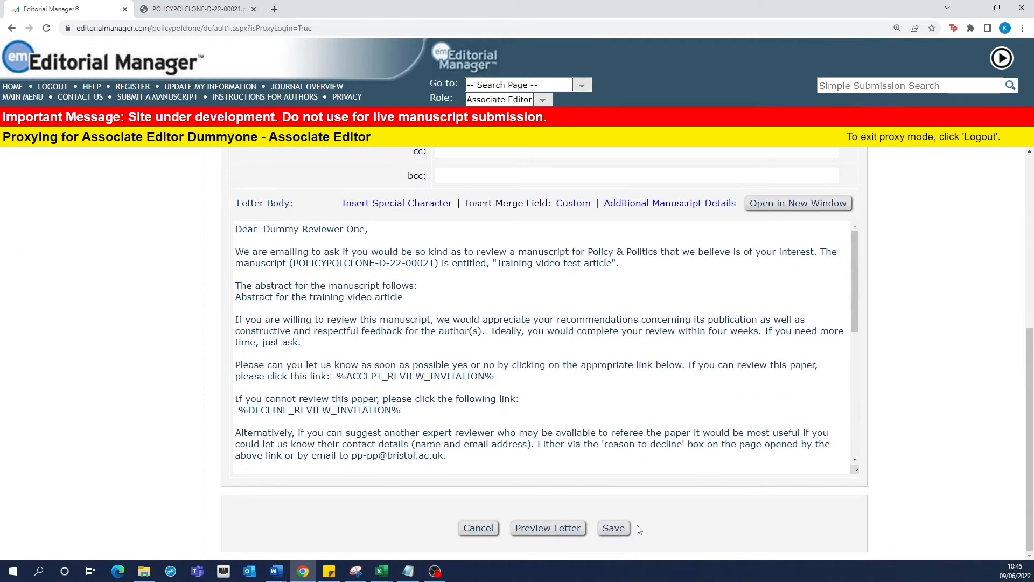
left_click(618, 534)
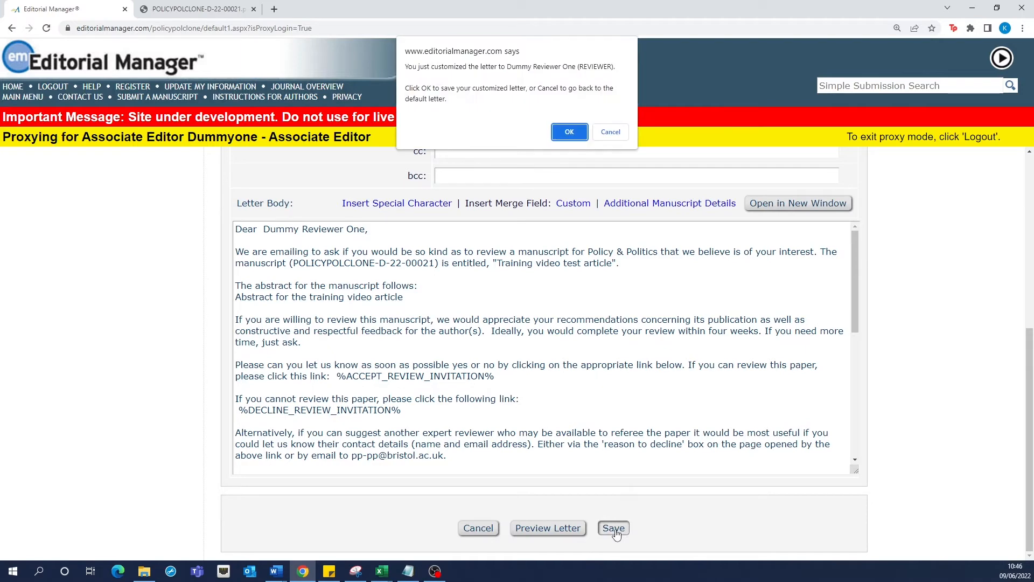
left_click(569, 133)
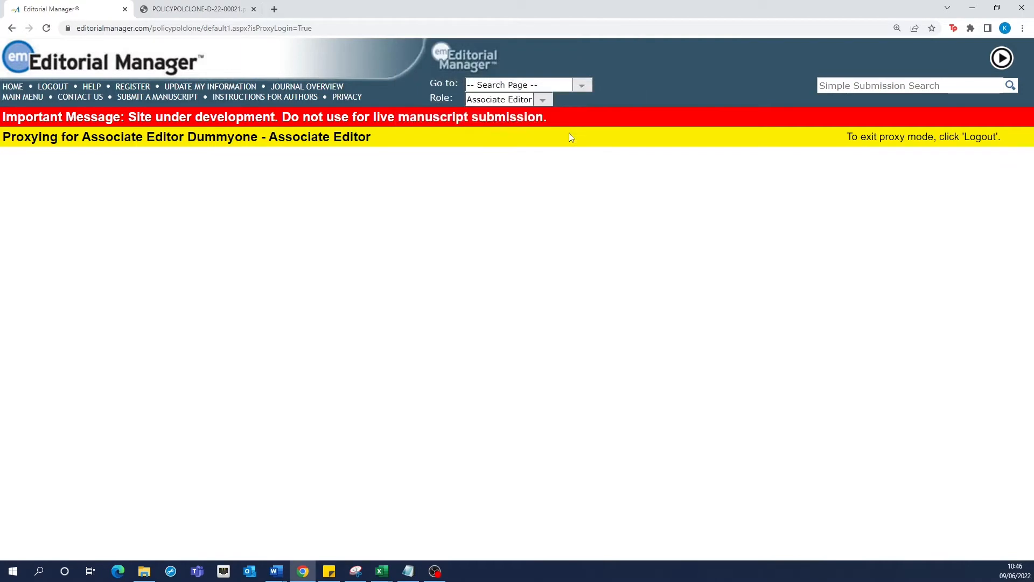
scroll(574, 289, "down", 3)
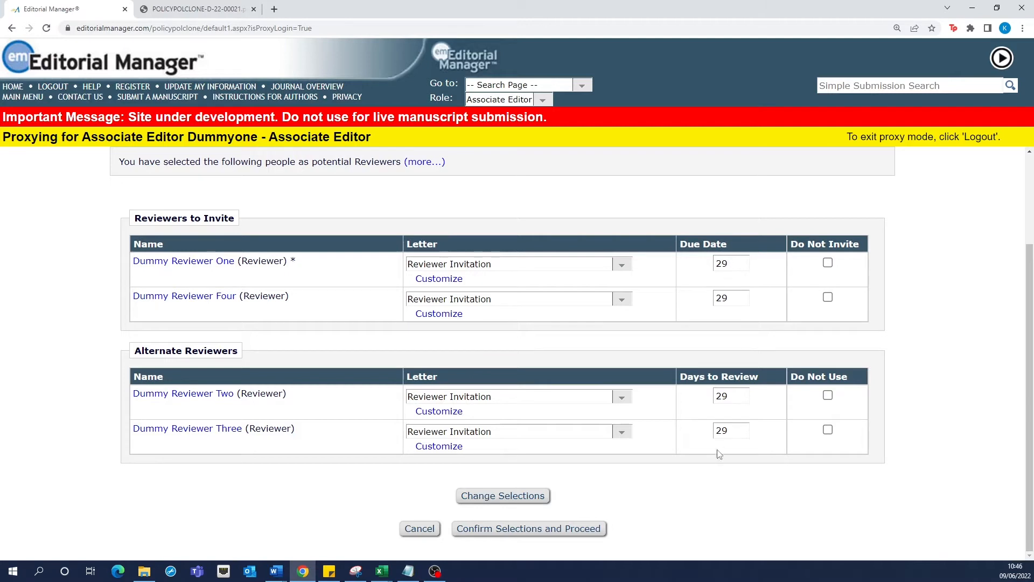
left_click(586, 530)
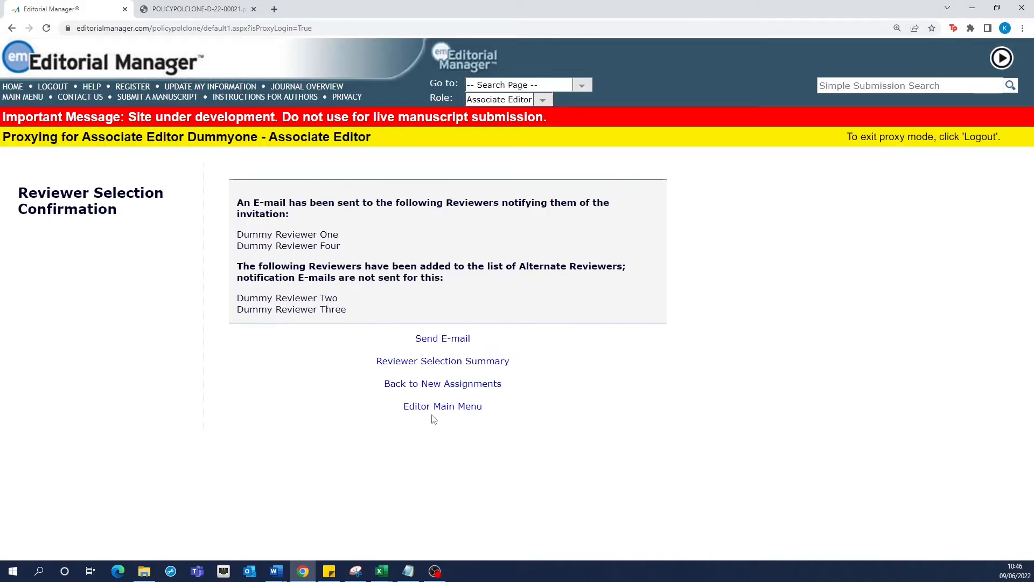
Open the Reviewer Selection Summary and examine the review settings, invited reviewers and alternate reviewers.
left_click(416, 366)
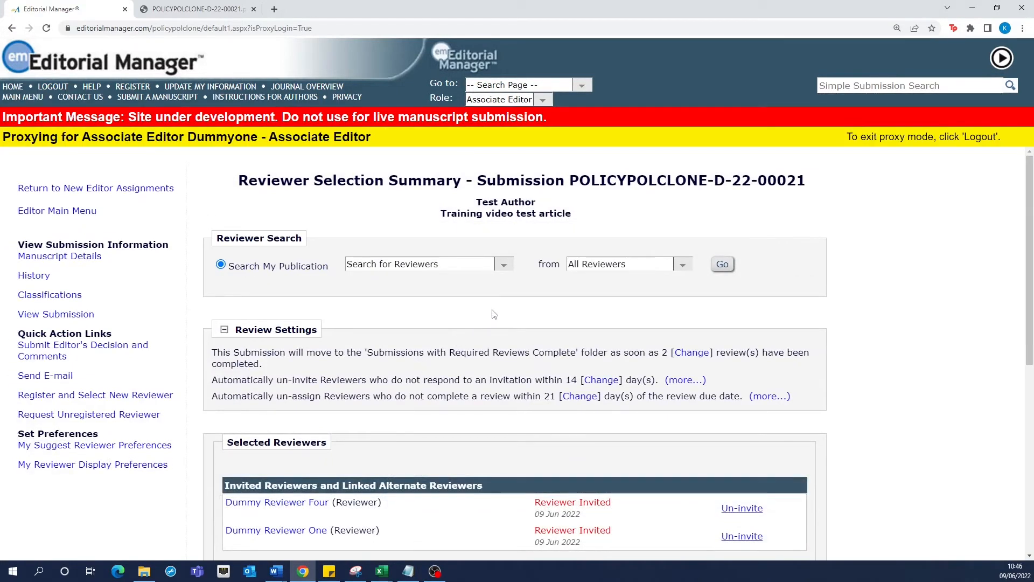
scroll(493, 307, "down", 2)
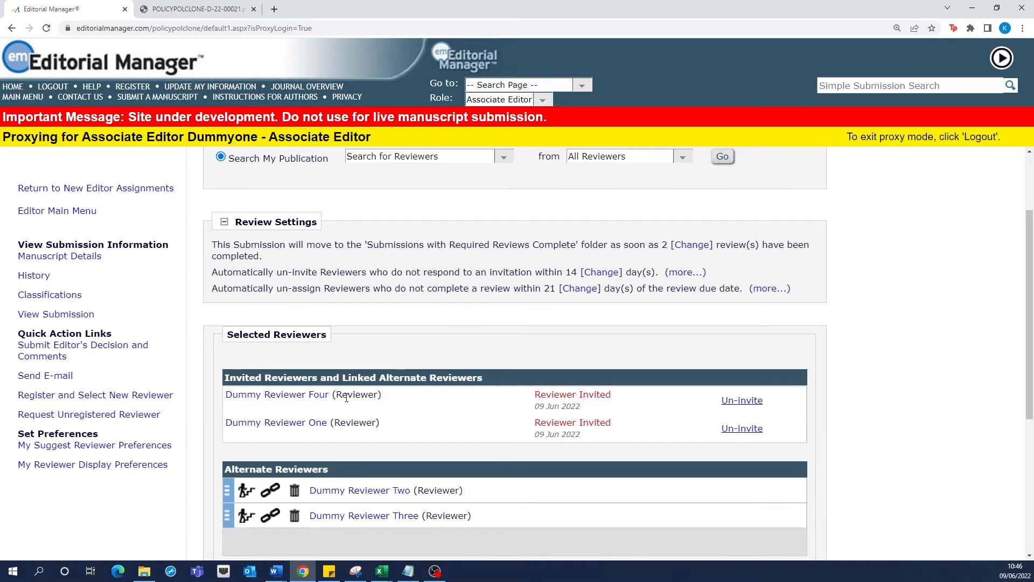
scroll(370, 411, "up", 1)
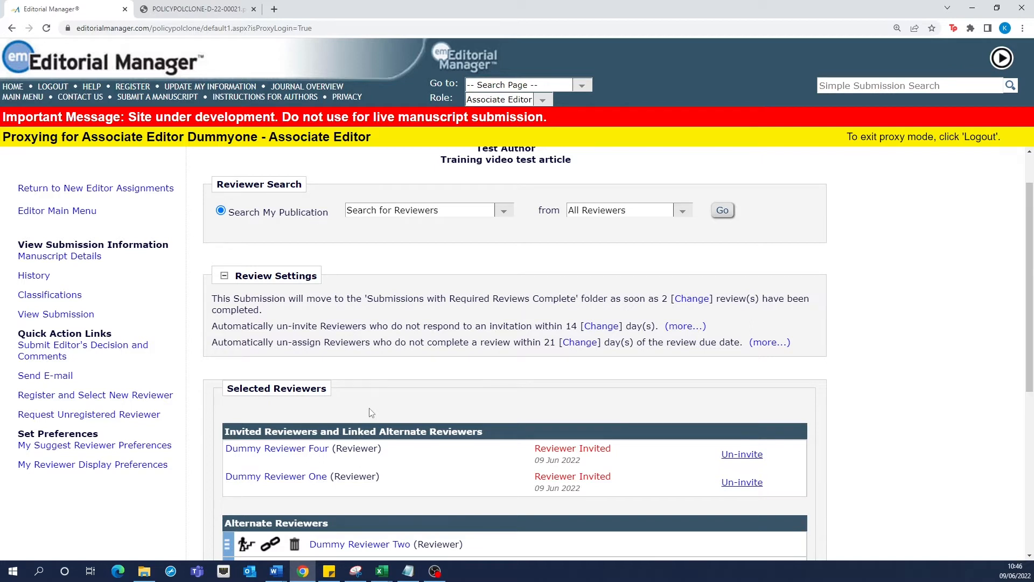
scroll(371, 413, "down", 1)
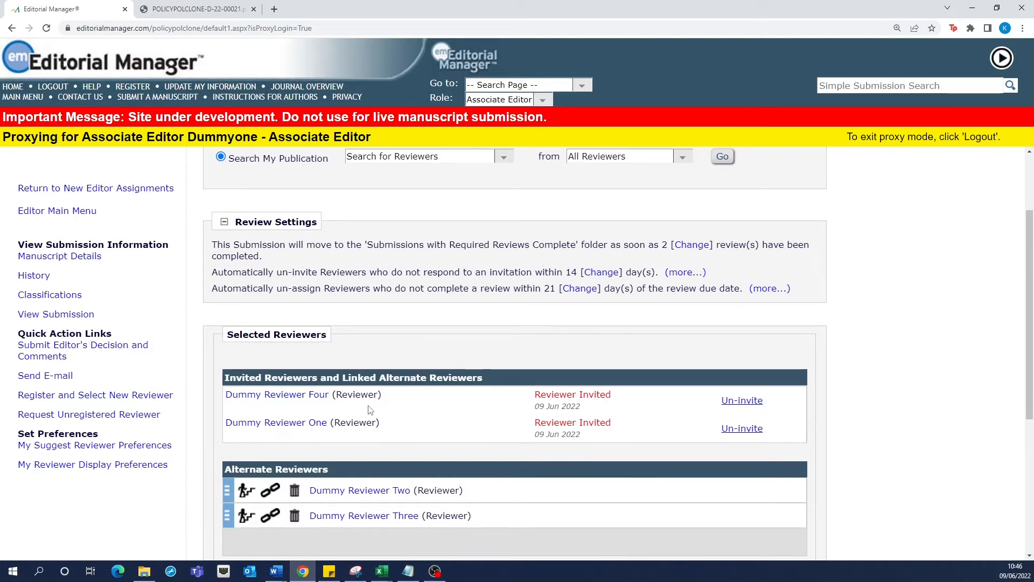
scroll(370, 410, "down", 2)
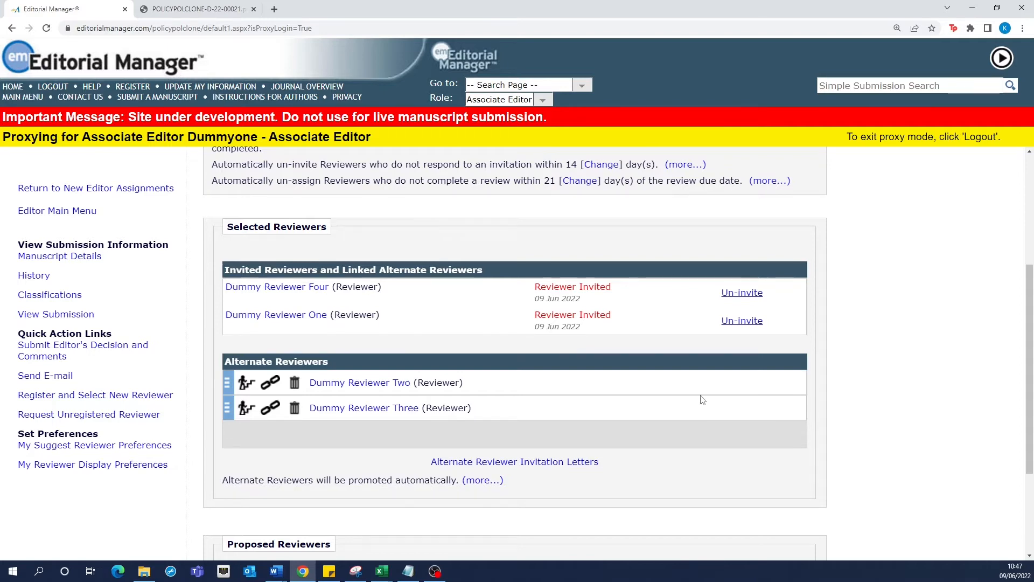
scroll(706, 401, "up", 4)
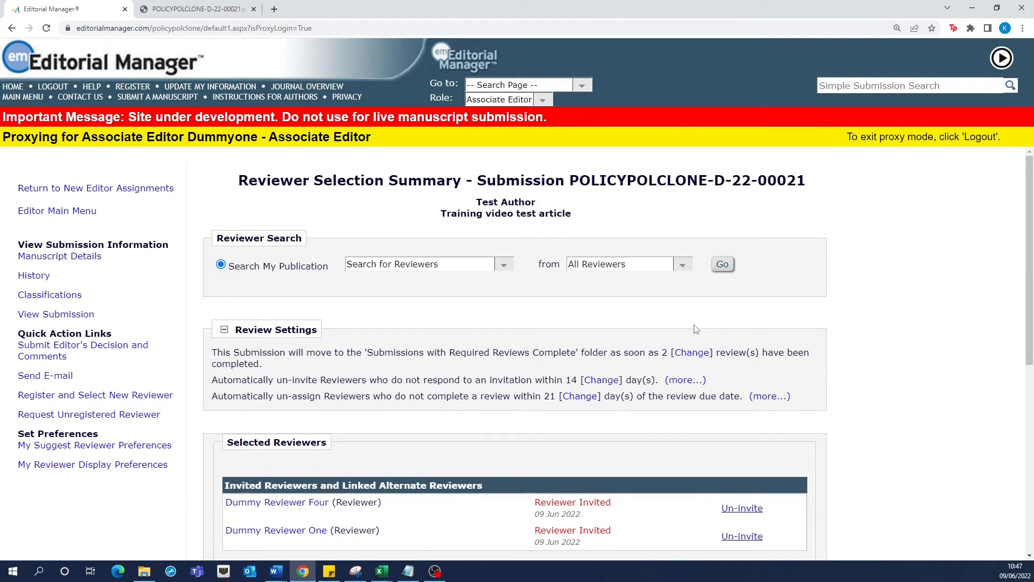
Open Search for Reviewers from All Reviewers and start registering and selecting a new reviewer.
left_click(723, 269)
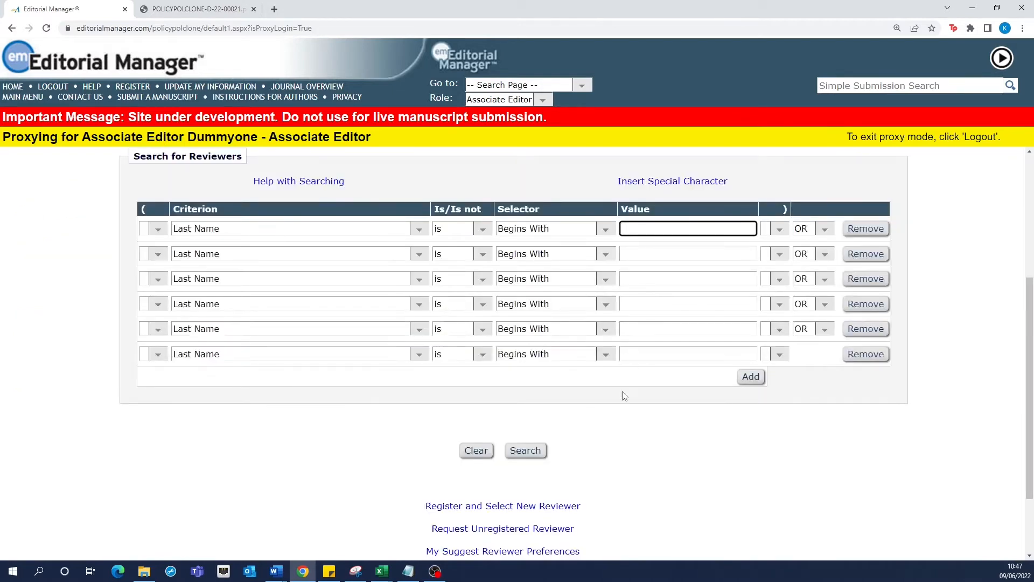
scroll(644, 418, "up", 2)
scroll(591, 342, "up", 2)
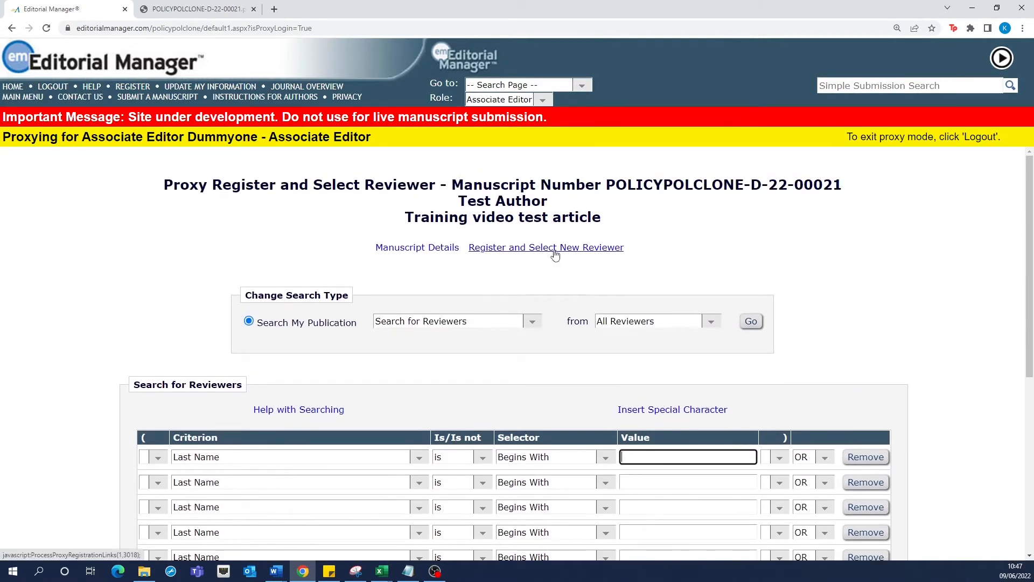
left_click(555, 254)
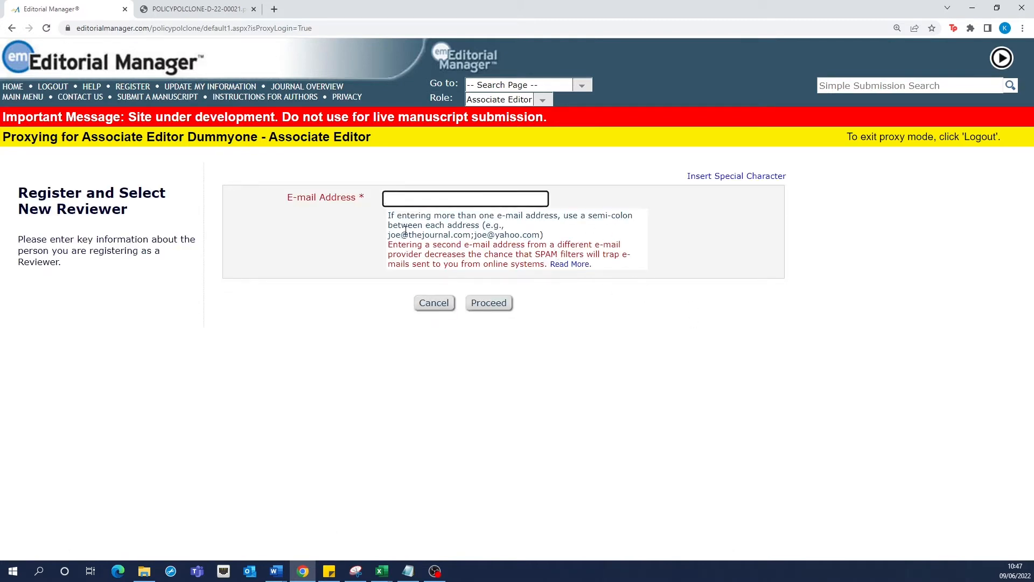
Enter the new reviewer's e-mail address, adapting the example address with "trash" before ".com", and proceed to the registration details.
left_click_drag(470, 235, 395, 238)
key("ctrl+c")
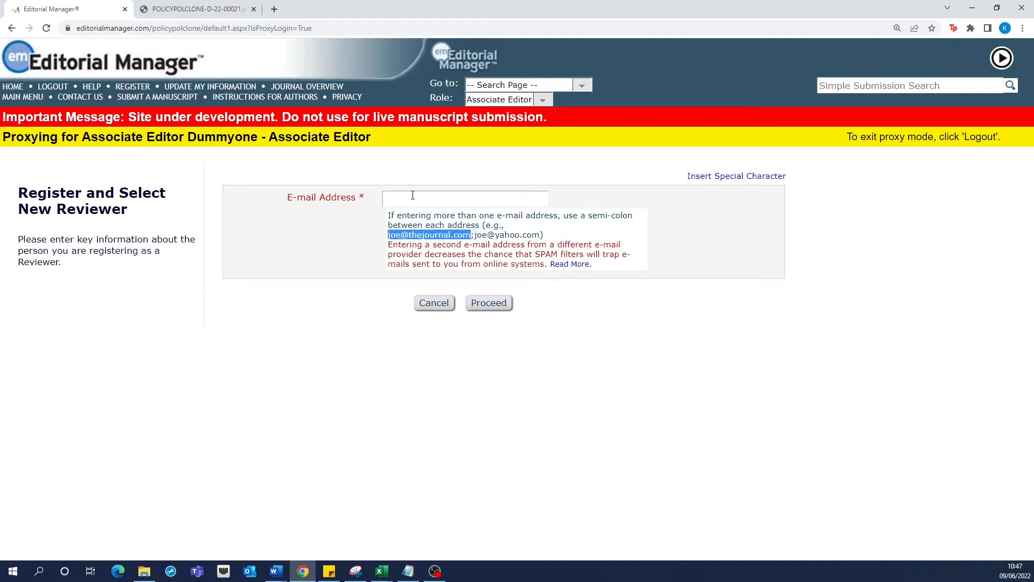
left_click(413, 197)
key("ctrl+v")
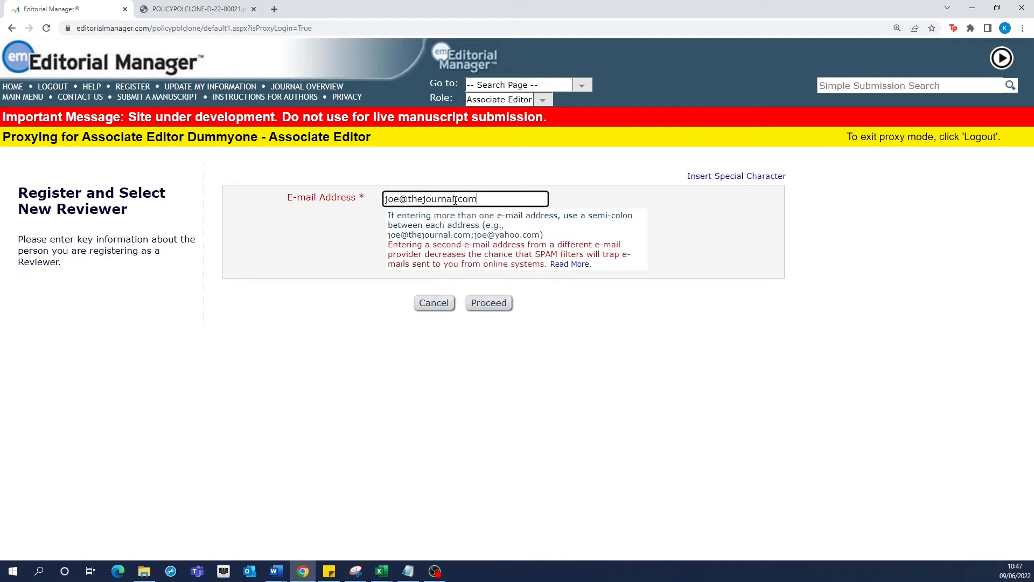
key("Left")
key("Left")
key("Left")
key("Left")
type("trash")
left_click(489, 304)
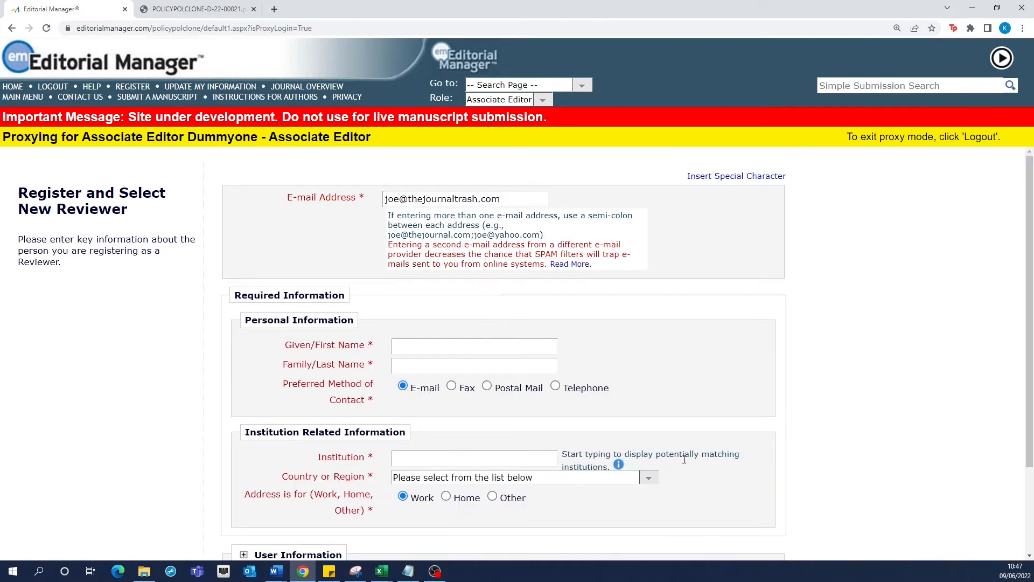
Fill in the new reviewer's given name and family name in the personal information.
scroll(464, 258, "down", 2)
left_click(449, 237)
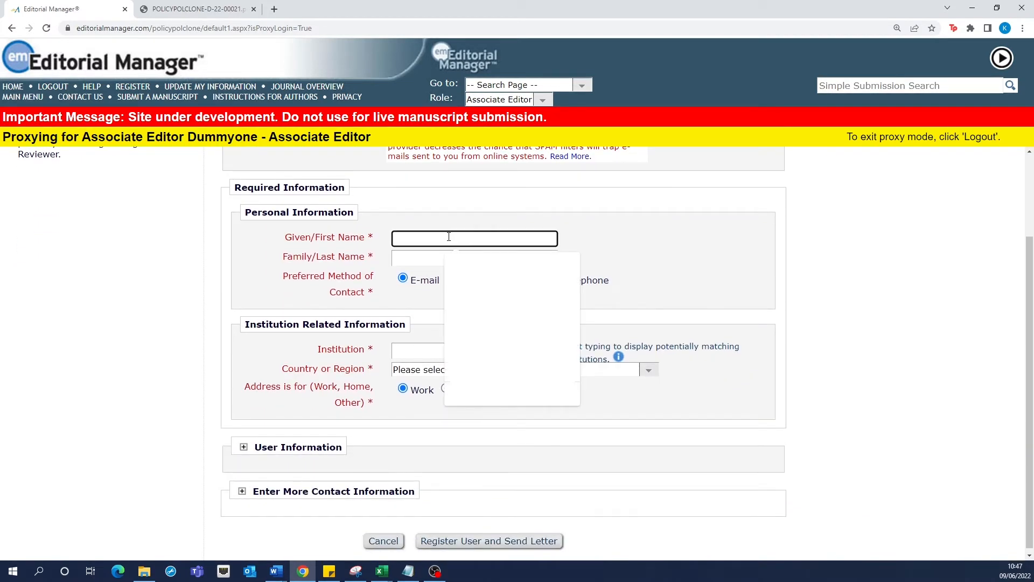
type("Author")
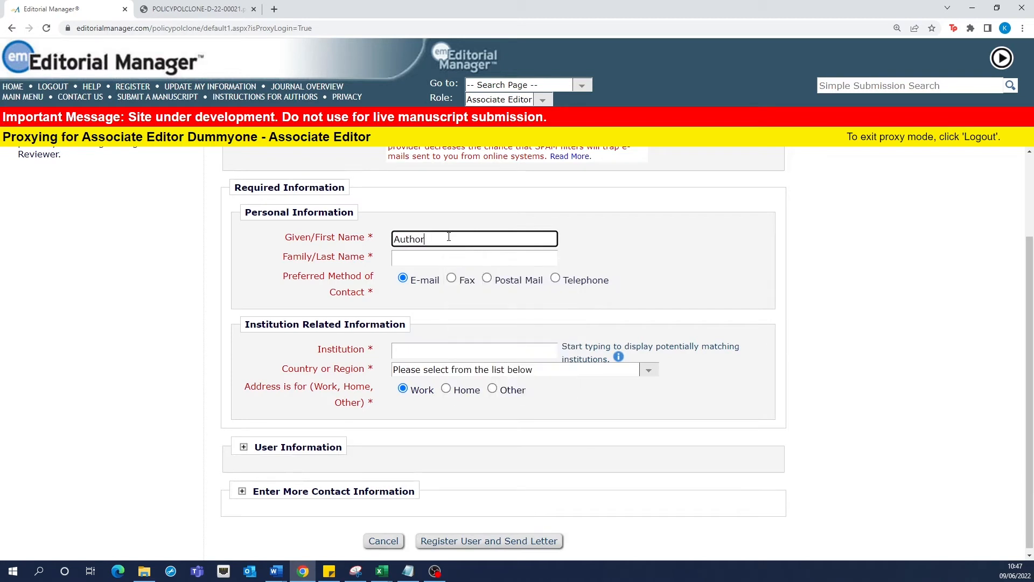
left_click(451, 257)
type("New test")
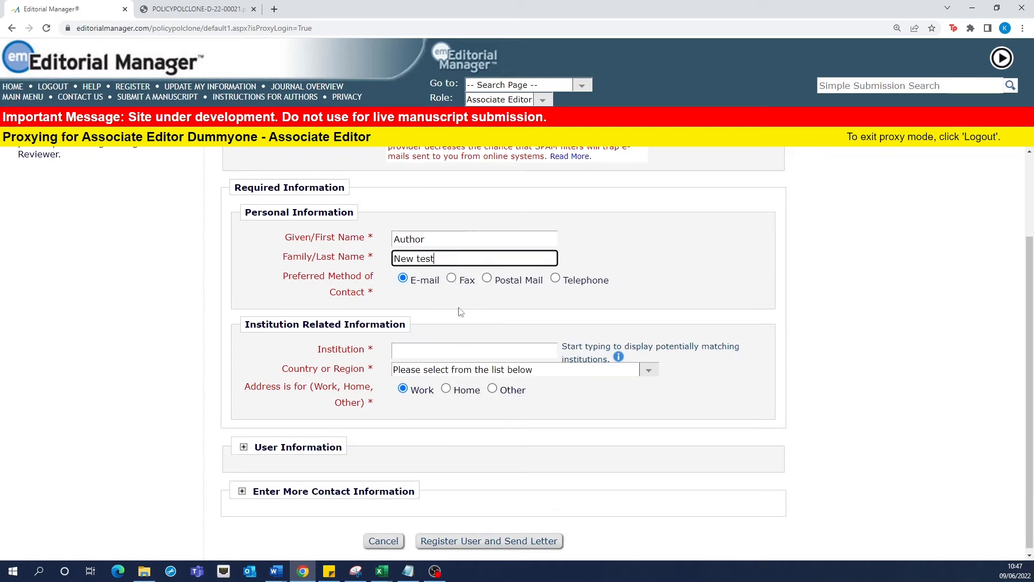
Set the new reviewer's institution to University of Bristol and the country or region to AUSTRALIA.
left_click(444, 349)
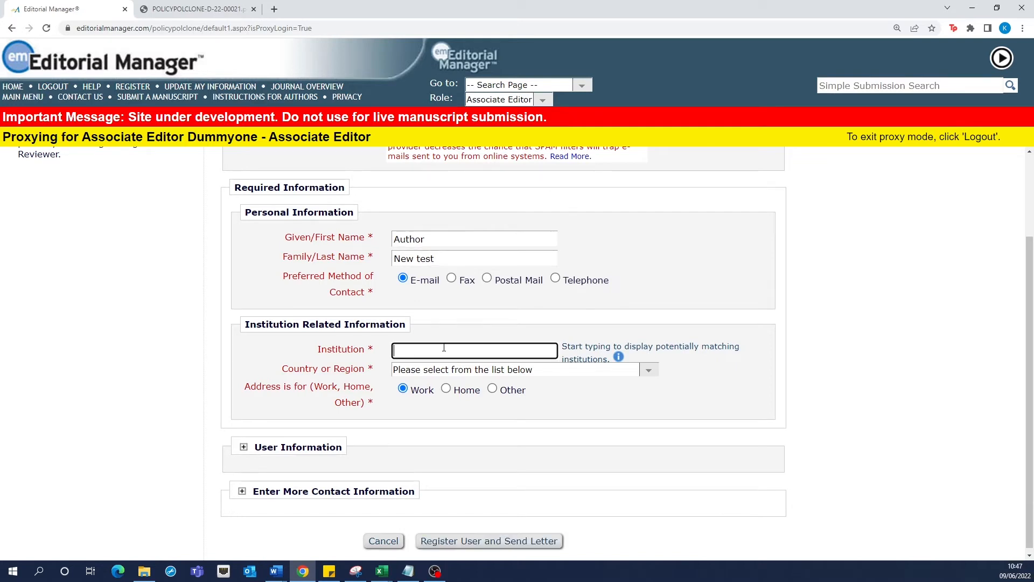
type("University of Bristol")
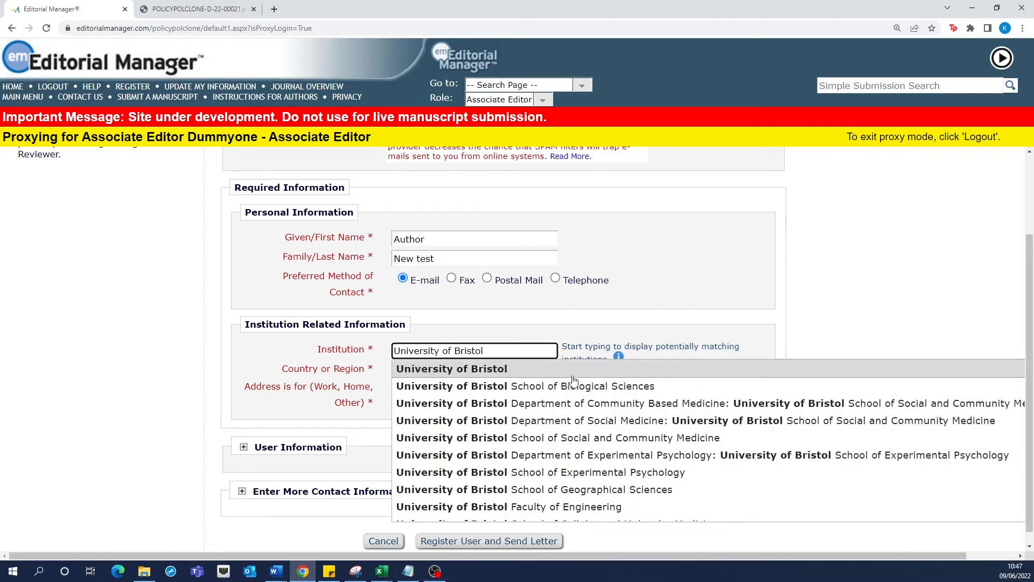
left_click(549, 373)
left_click(553, 372)
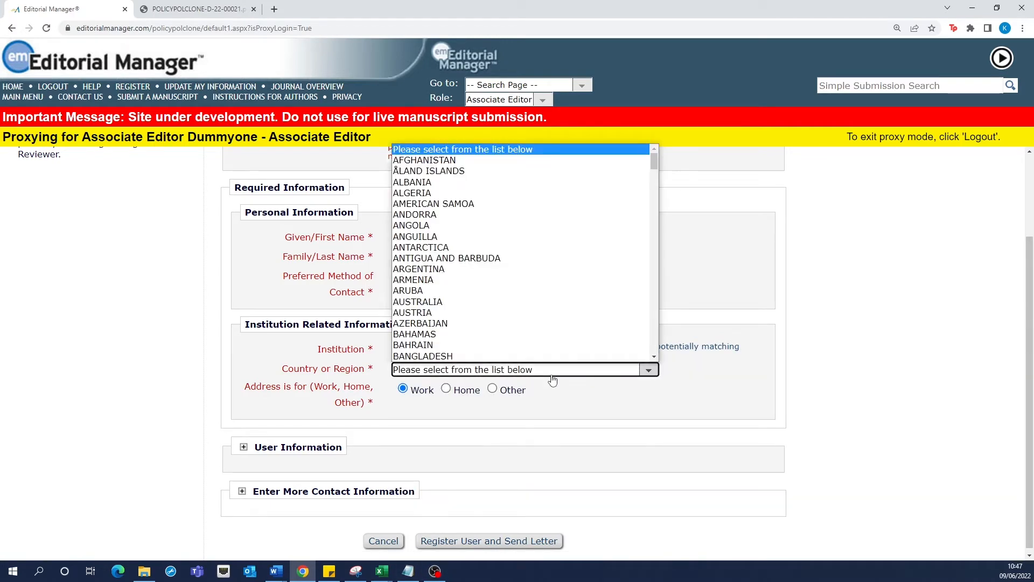
left_click(450, 302)
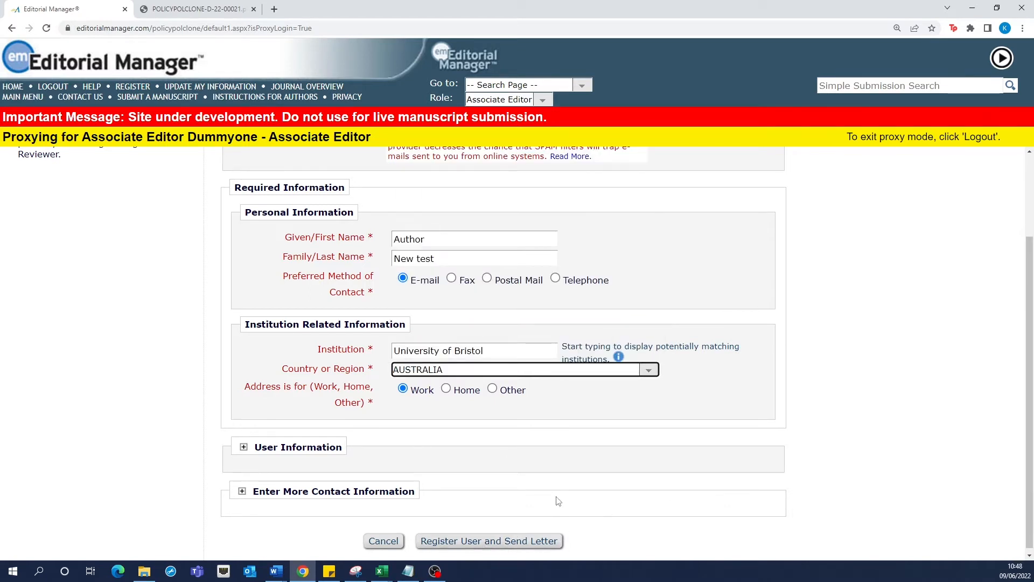
Register the new reviewer and send the proxy registration letter with its default text.
left_click(535, 543)
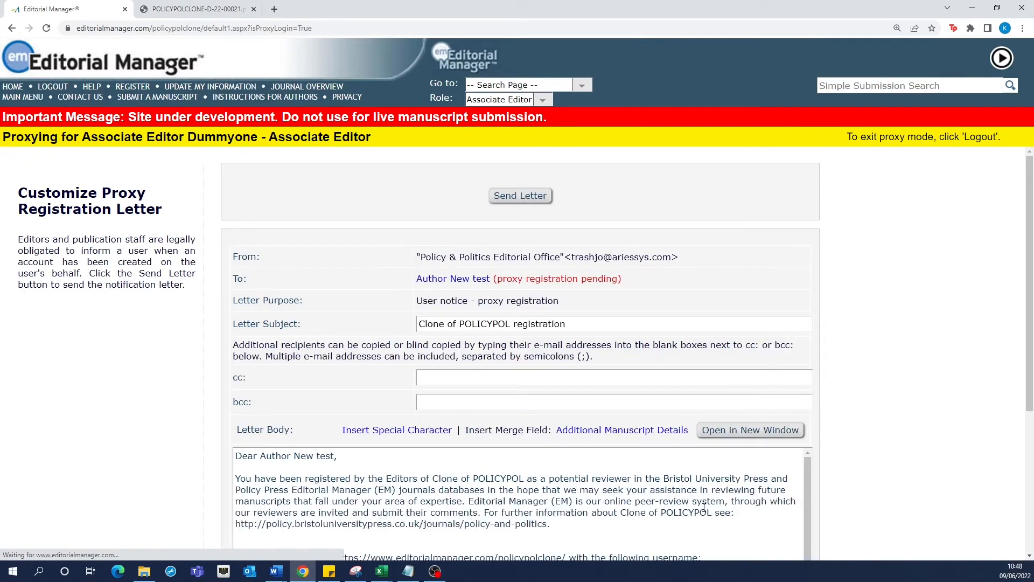
scroll(427, 393, "down", 1)
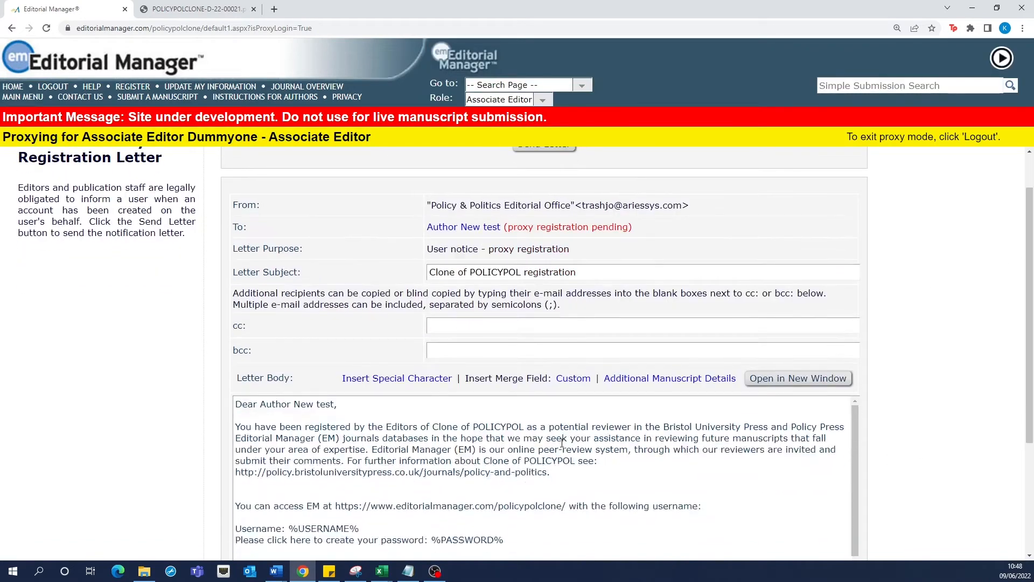
scroll(562, 442, "down", 6)
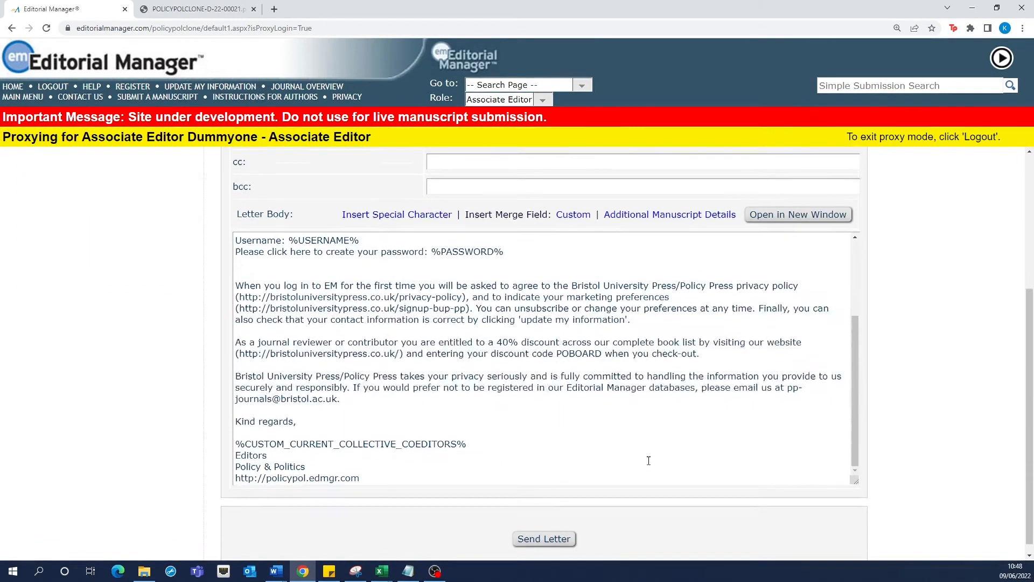
left_click(547, 530)
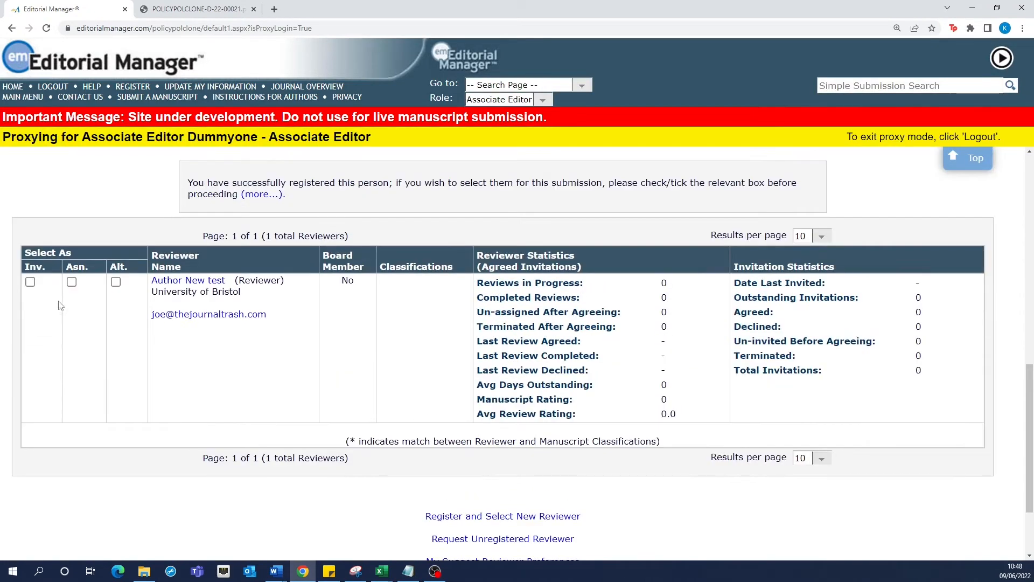
Invite the newly registered reviewer to the submission with the Reviewer Invitation letter, and open the Reviewer Selection Summary.
left_click(30, 283)
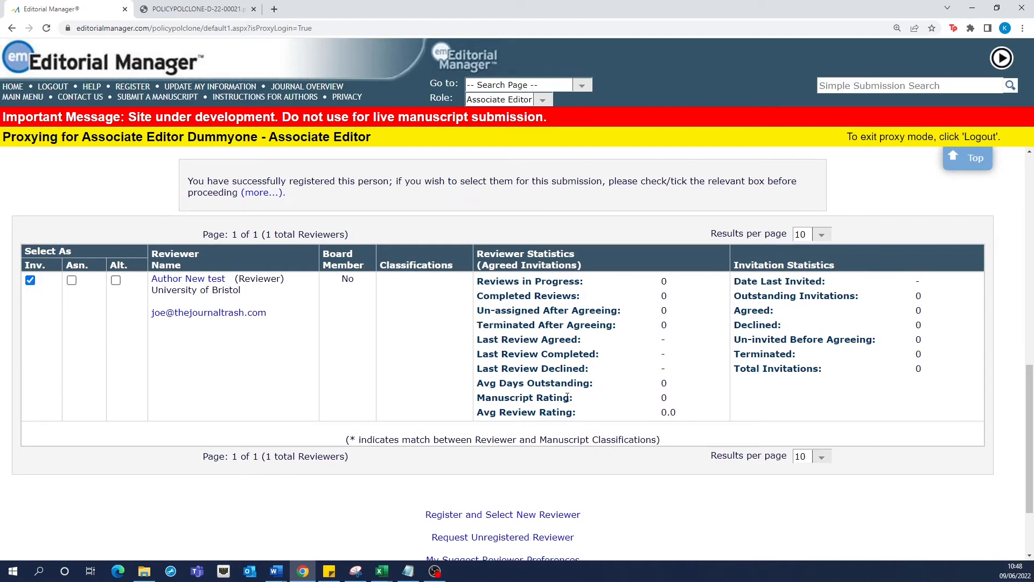
scroll(568, 398, "down", 2)
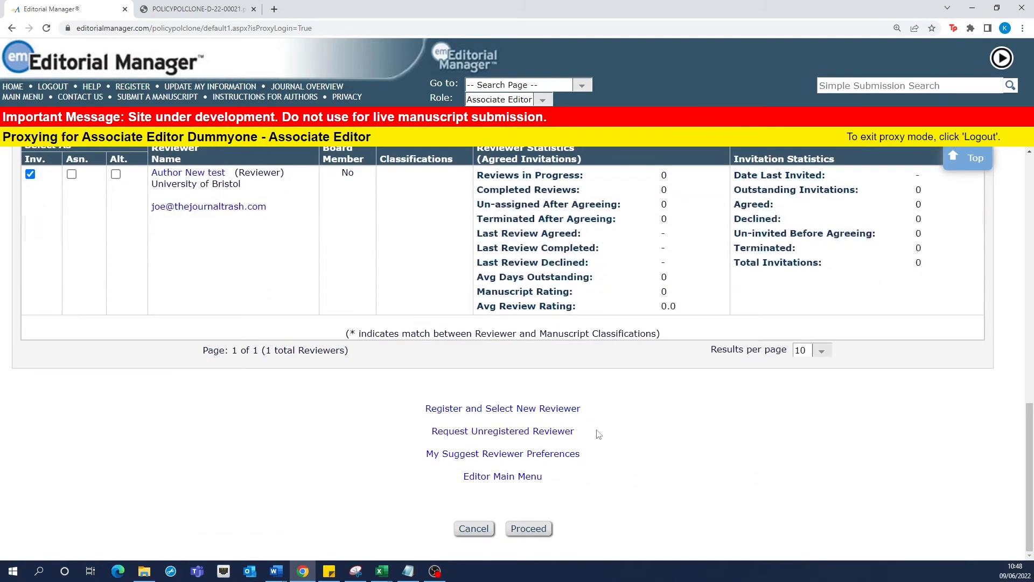
left_click(528, 528)
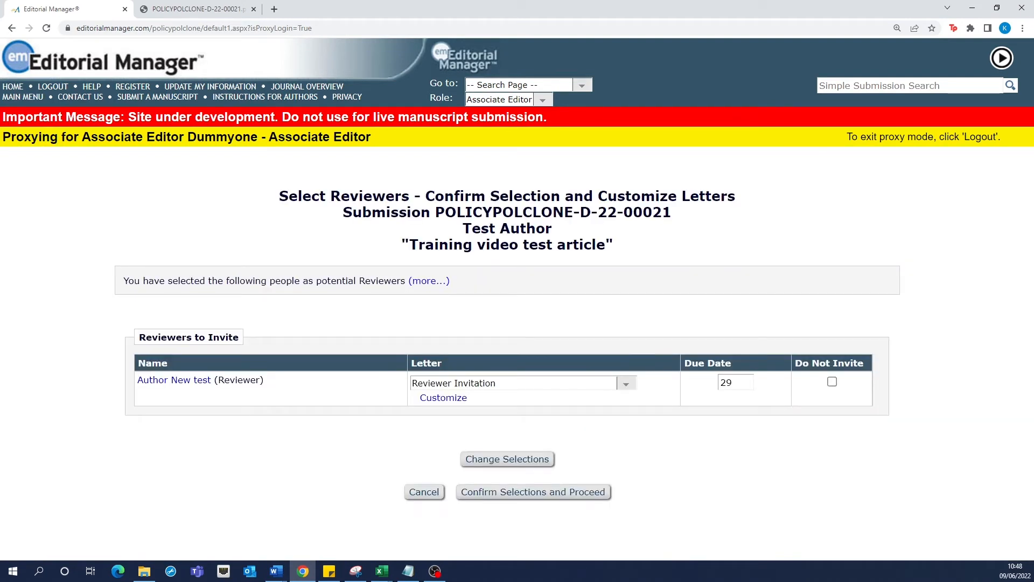
left_click(527, 496)
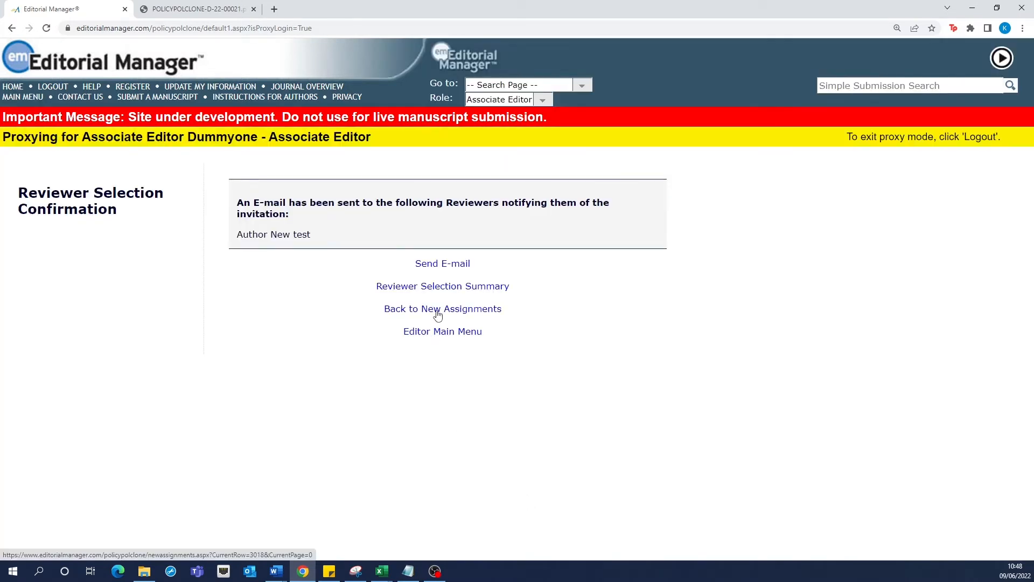
left_click(422, 289)
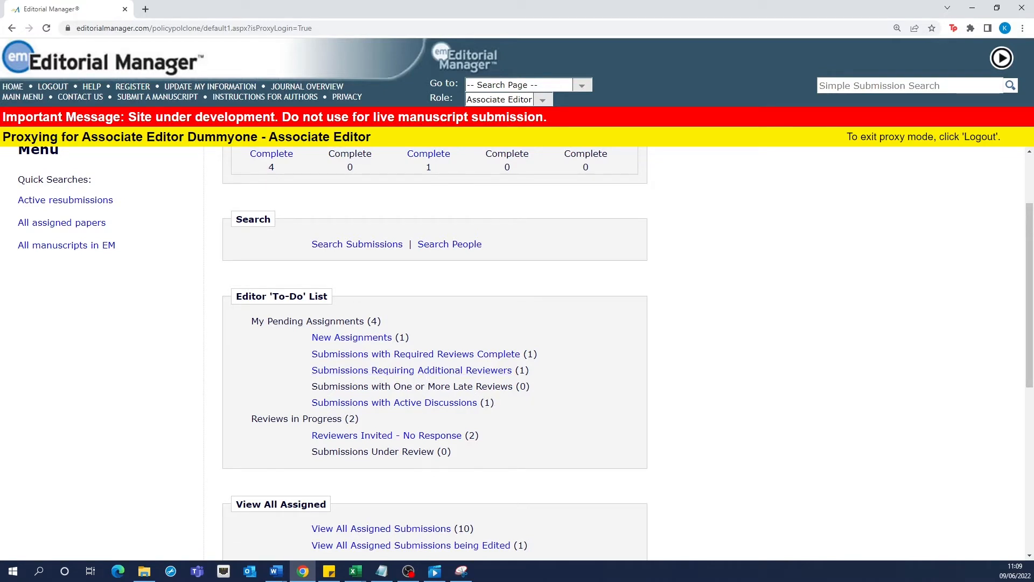
key("alt+Tab")
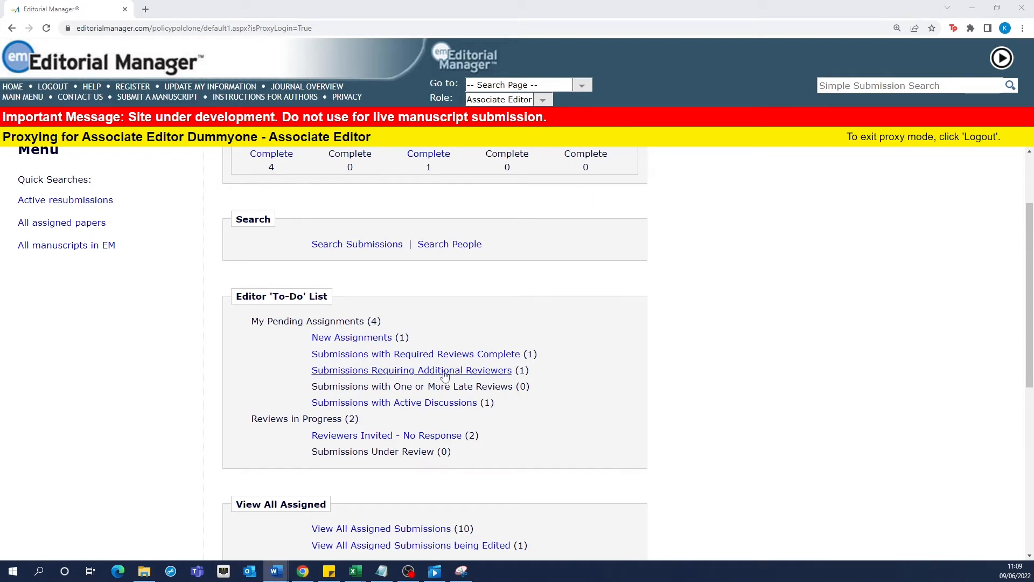
Open Reviewer 1's Minor Revision review for the submission whose required reviews are complete.
left_click(354, 354)
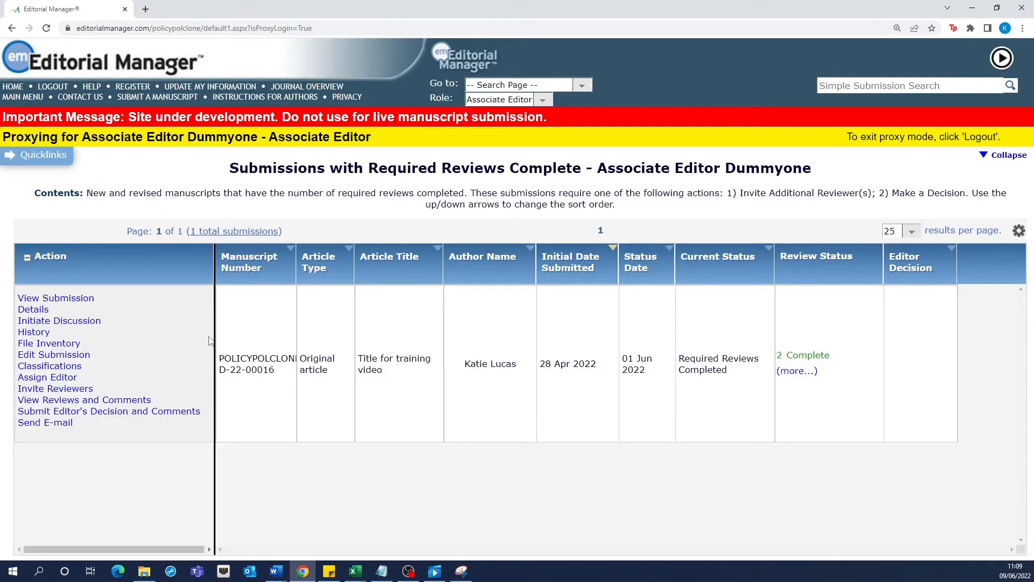
left_click(82, 400)
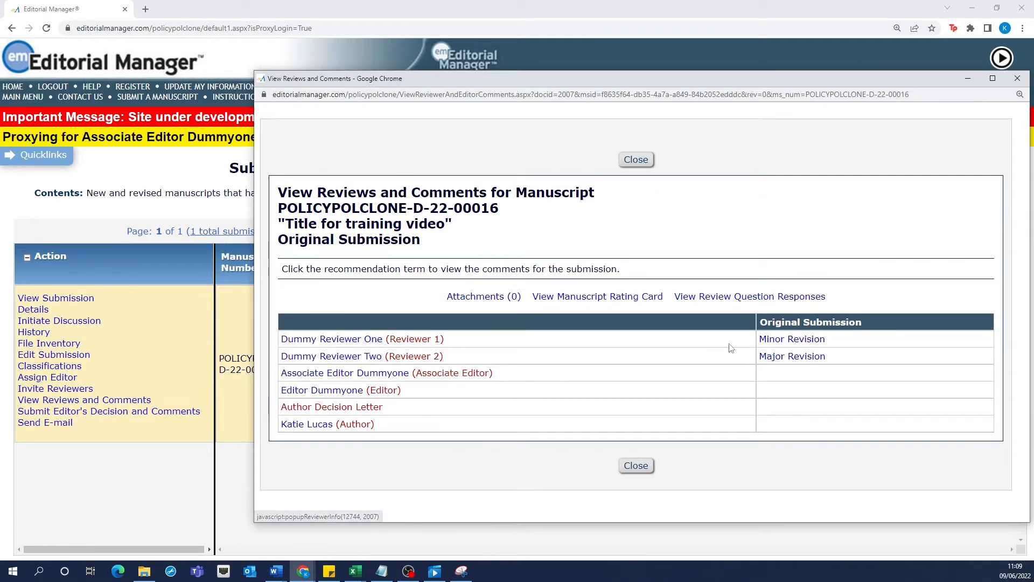
left_click(798, 343)
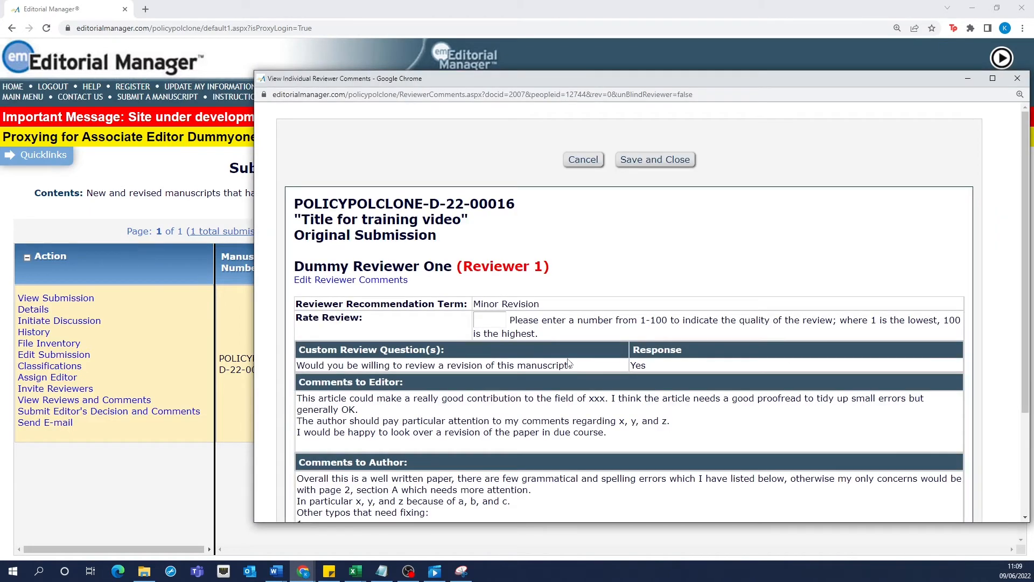
Read Reviewer 1's comments, rate the review 100 and save it.
scroll(468, 334, "down", 1)
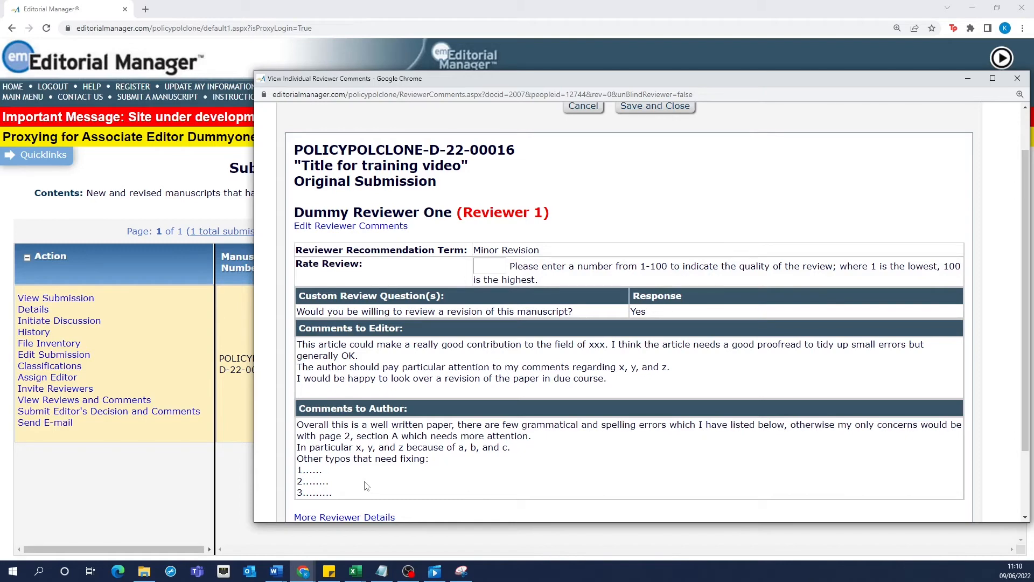
left_click(483, 265)
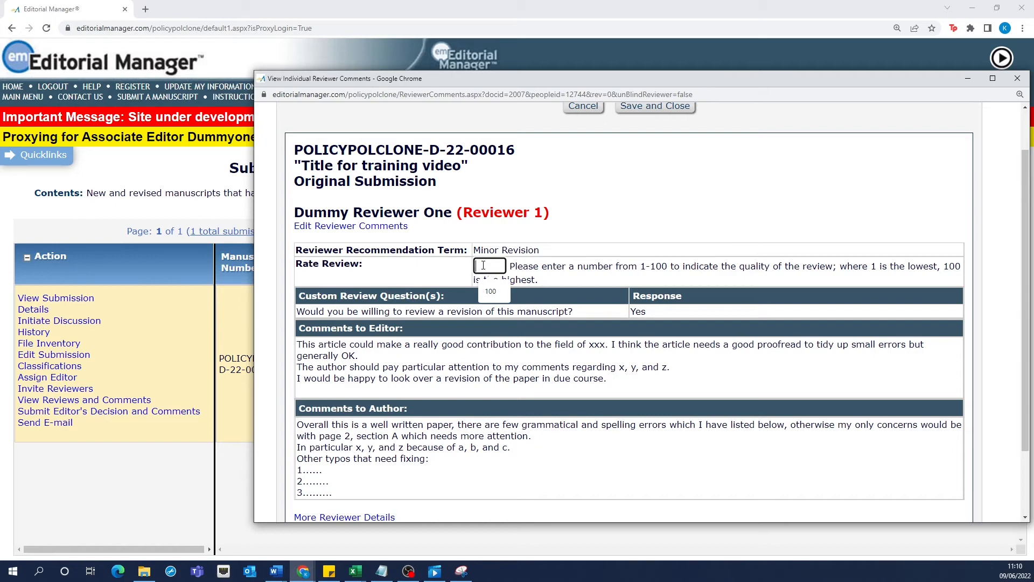
left_click(492, 287)
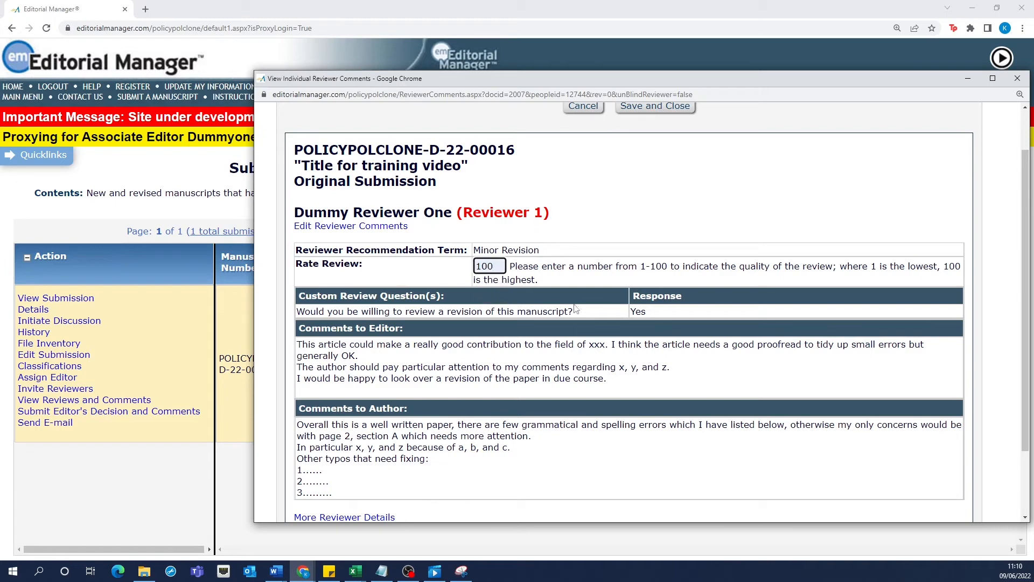
scroll(583, 342, "down", 2)
left_click(653, 482)
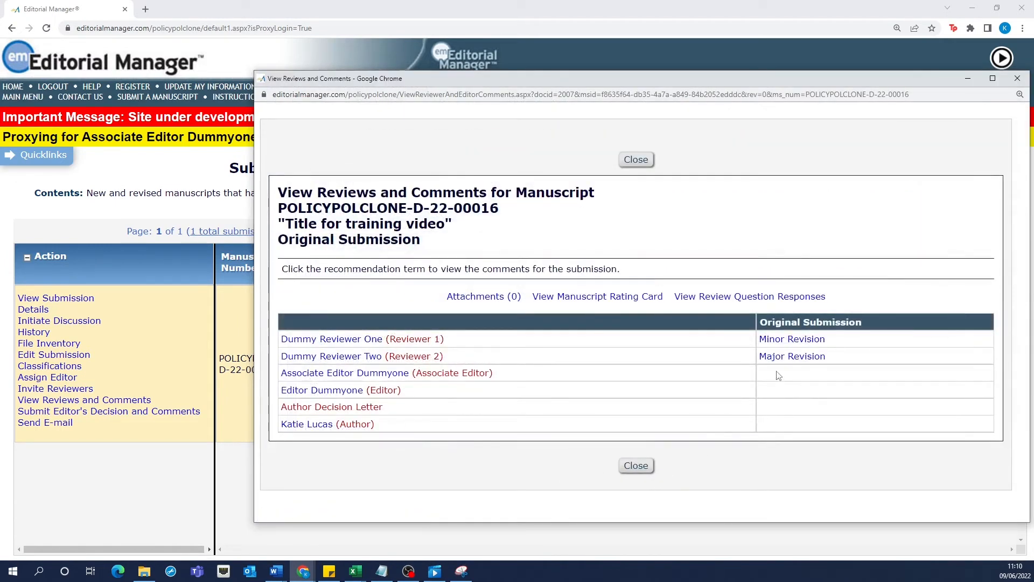
Rate Reviewer 2's Major Revision review 100, save it and leave the submission's reviews and comments.
left_click(778, 358)
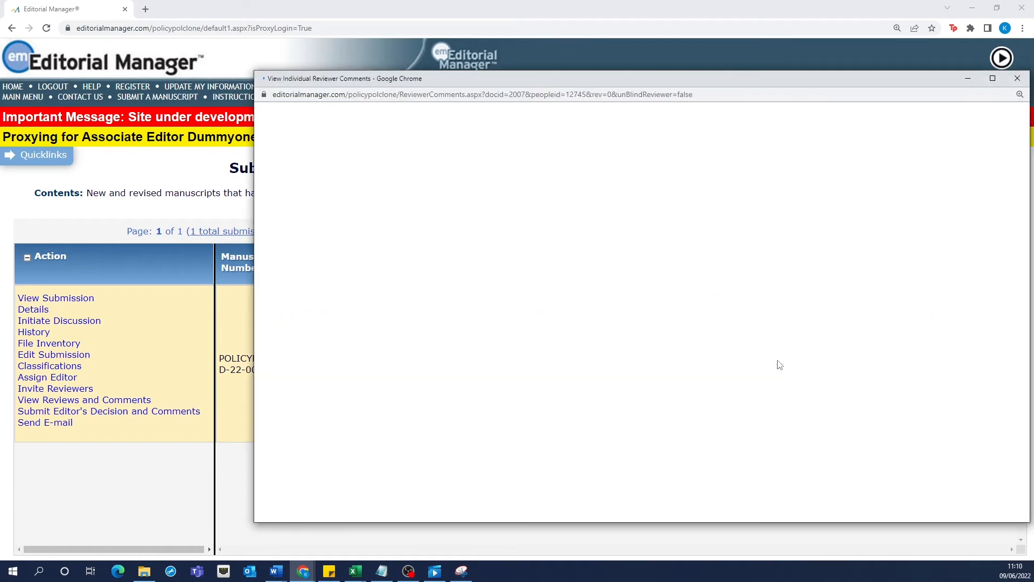
scroll(481, 358, "down", 2)
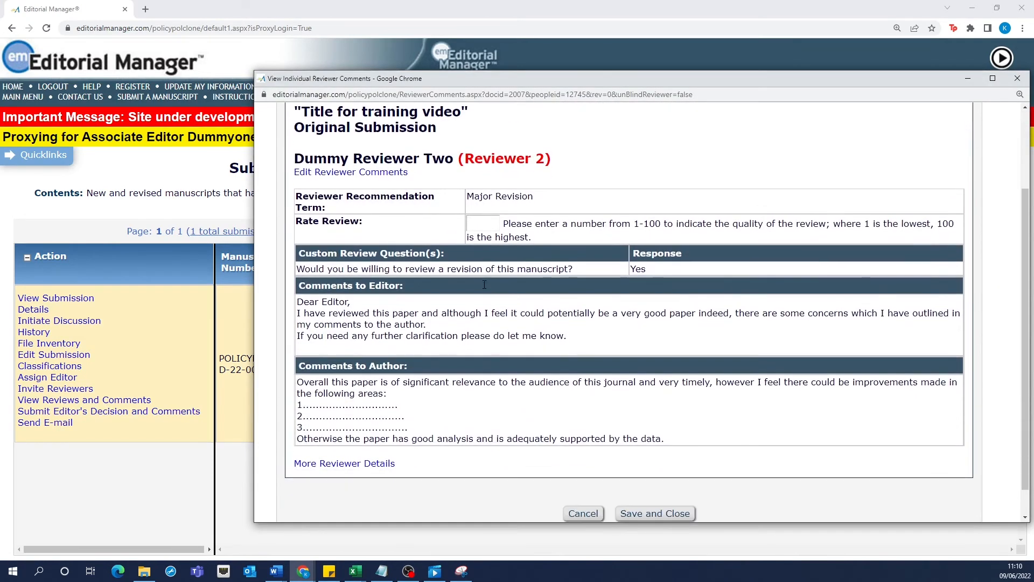
left_click(484, 223)
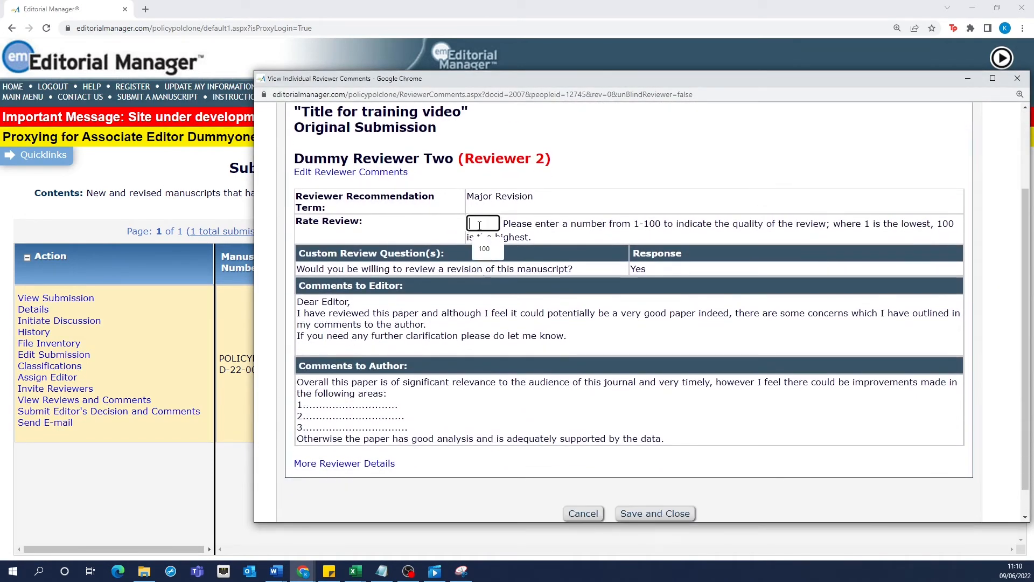
type("100")
left_click(485, 249)
left_click(666, 513)
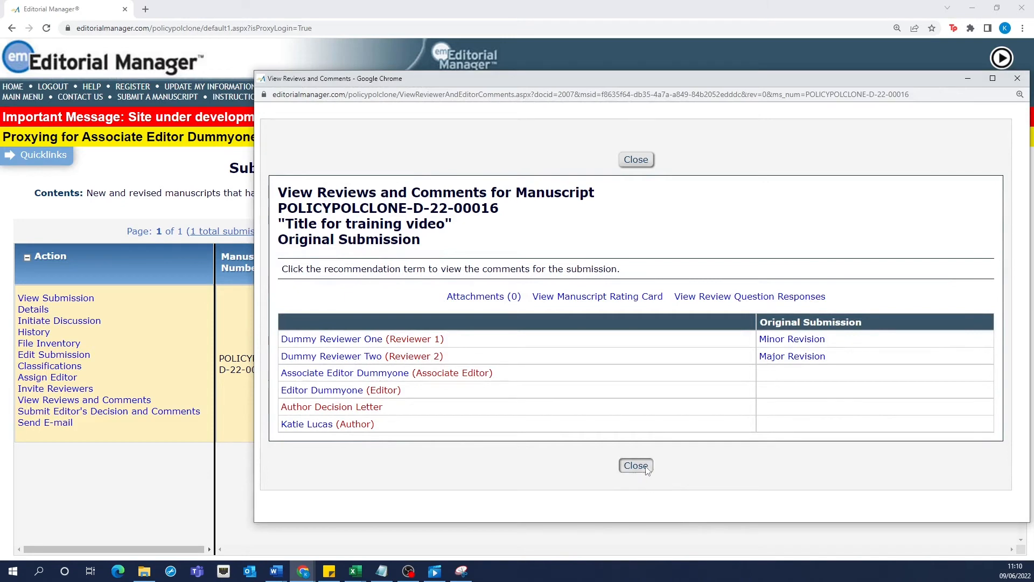
left_click(635, 464)
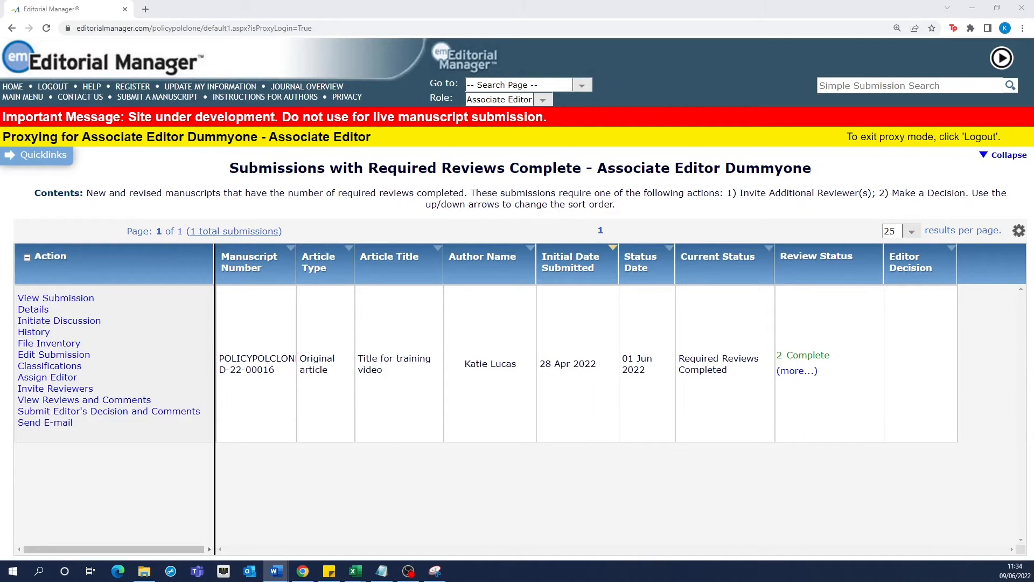
Start submitting the editor's decision and comments for the submission, with the decision set to Minor revision.
left_click(73, 413)
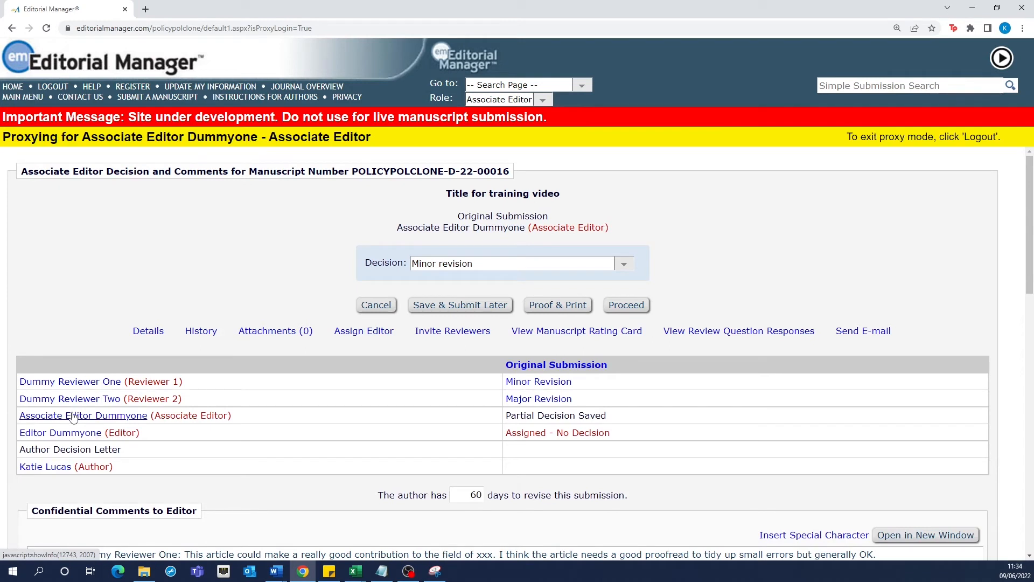
left_click(492, 266)
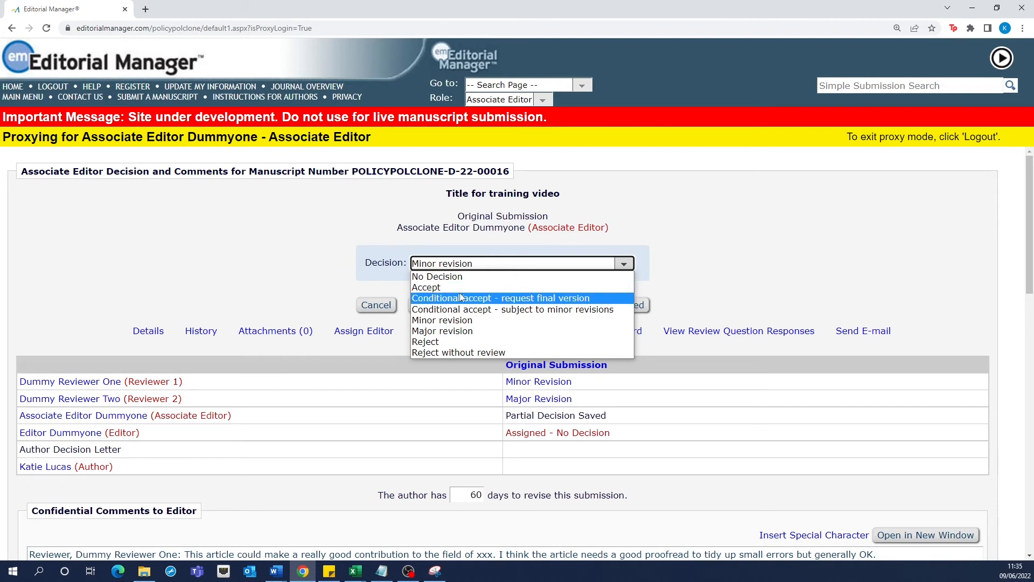
left_click(459, 321)
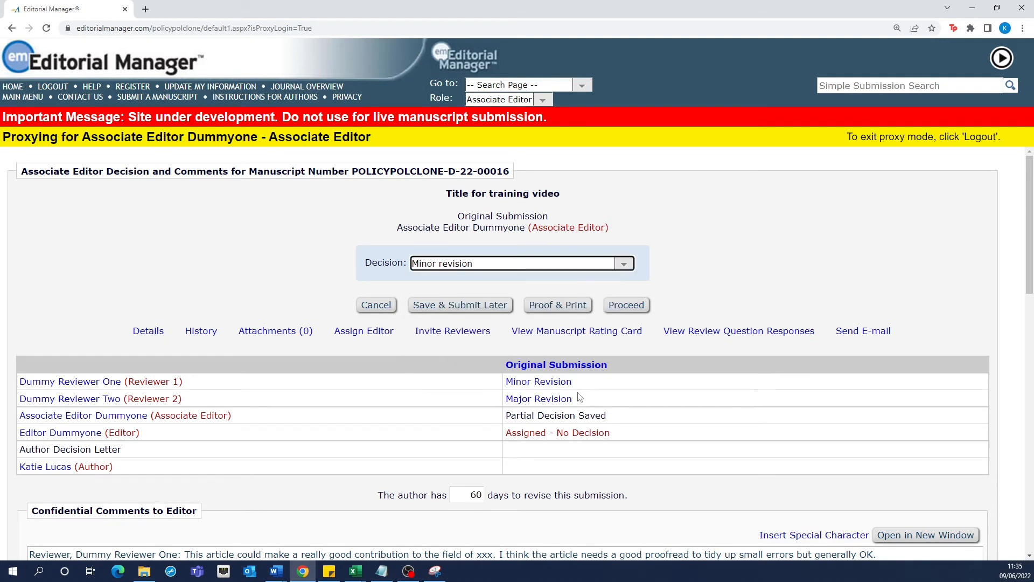
Examine the decision form's reviewer recommendations, confidential comments to editor, comments to author, revision period, production notes and review ratings.
scroll(502, 347, "down", 3)
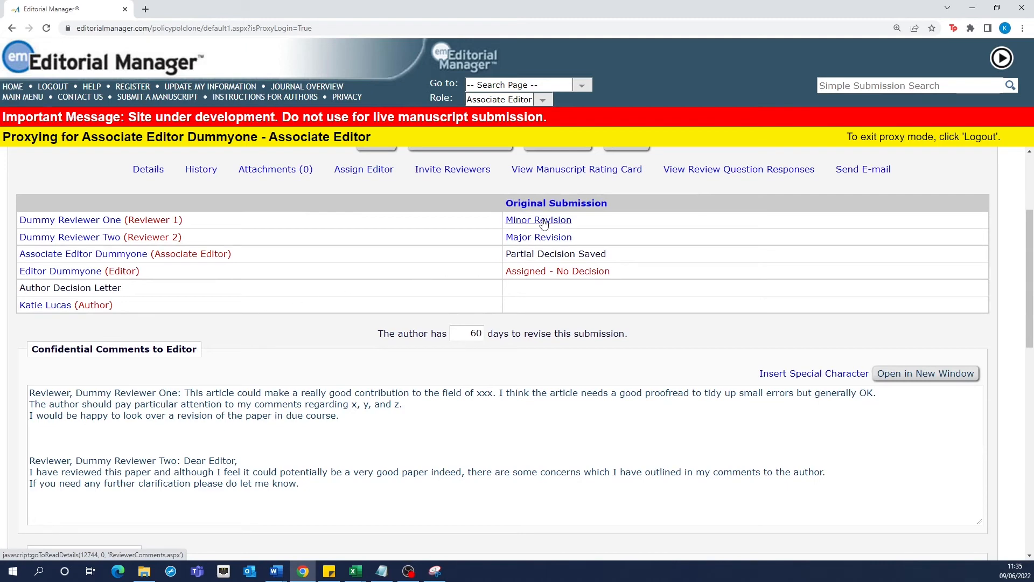
scroll(313, 407, "down", 4)
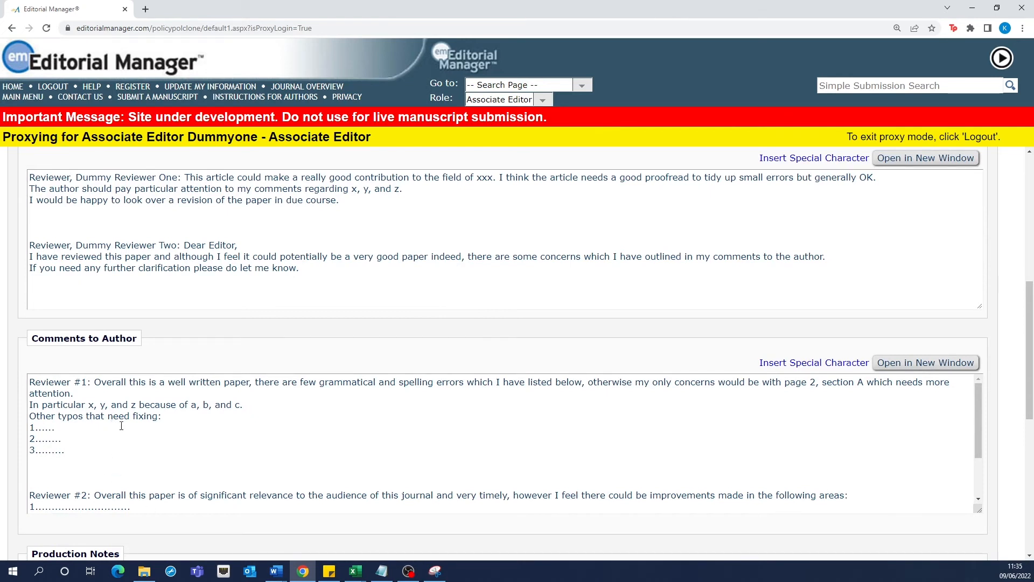
scroll(125, 432, "down", 1)
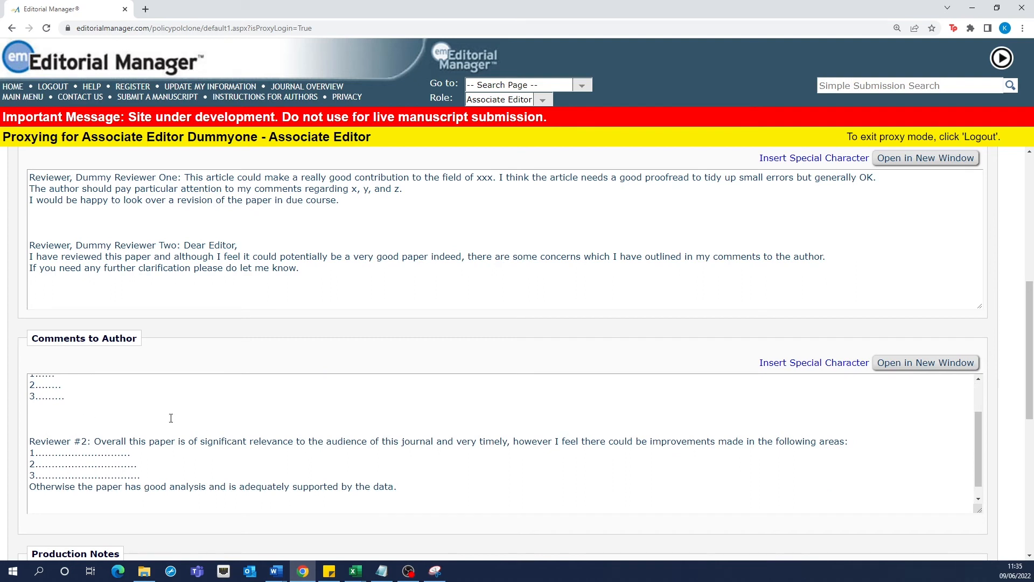
scroll(171, 418, "up", 1)
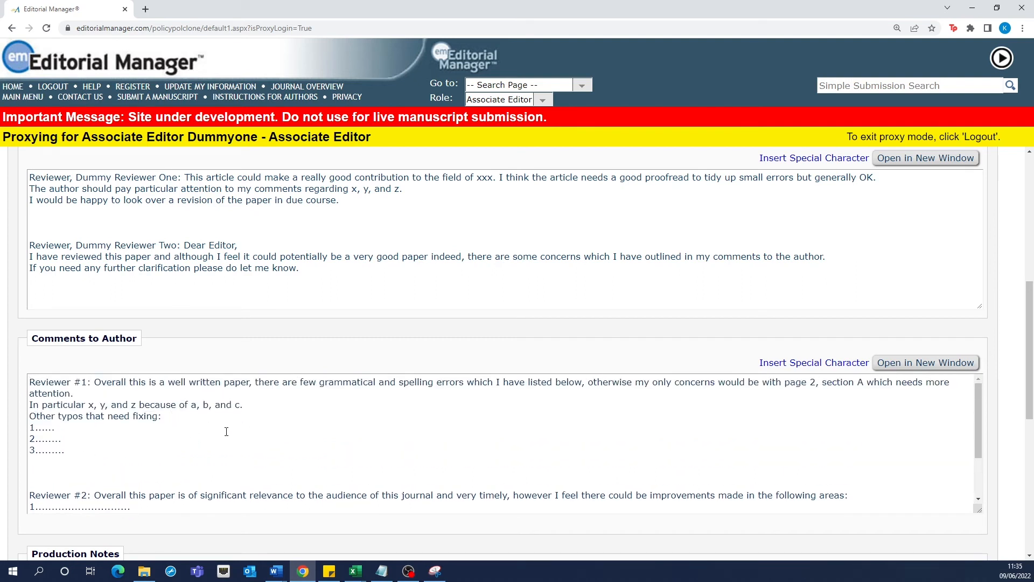
scroll(595, 406, "down", 3)
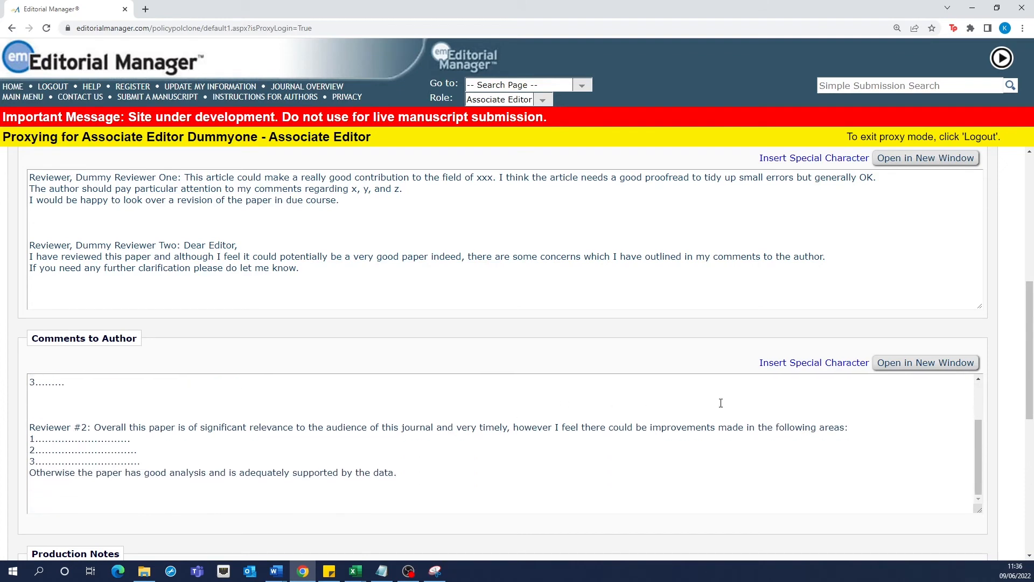
scroll(720, 402, "down", 2)
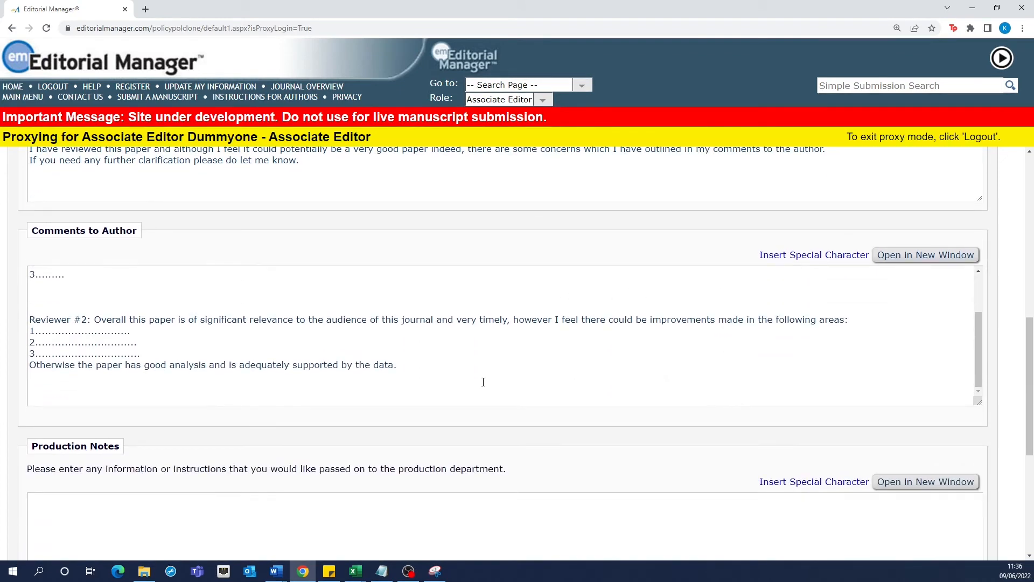
scroll(483, 379, "up", 6)
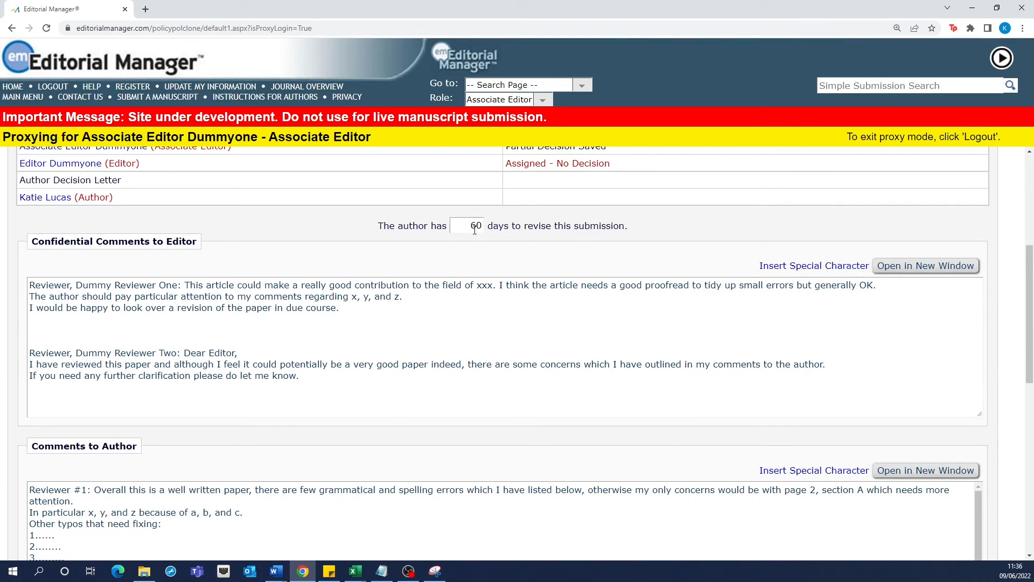
scroll(526, 296, "down", 6)
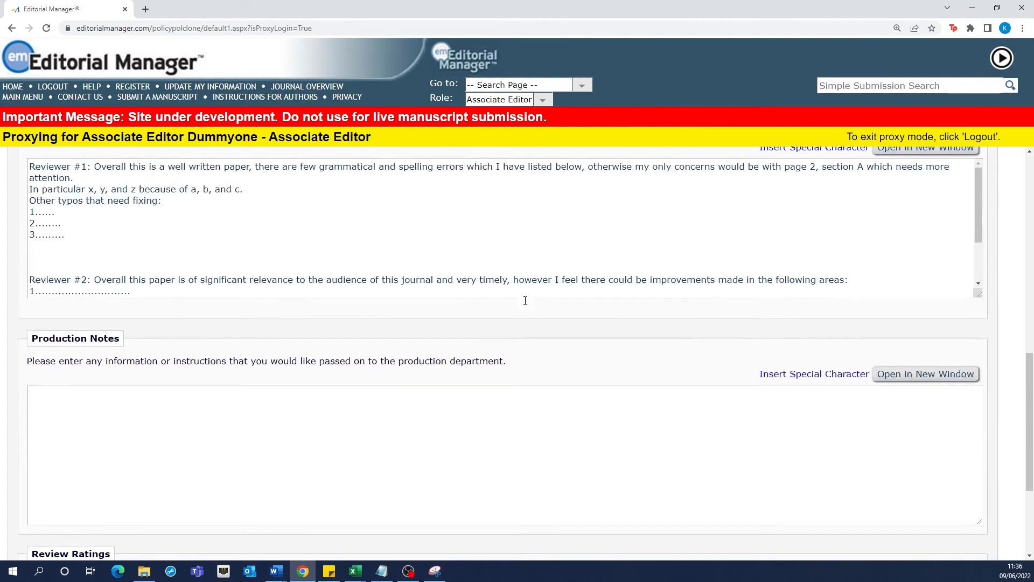
scroll(526, 300, "down", 3)
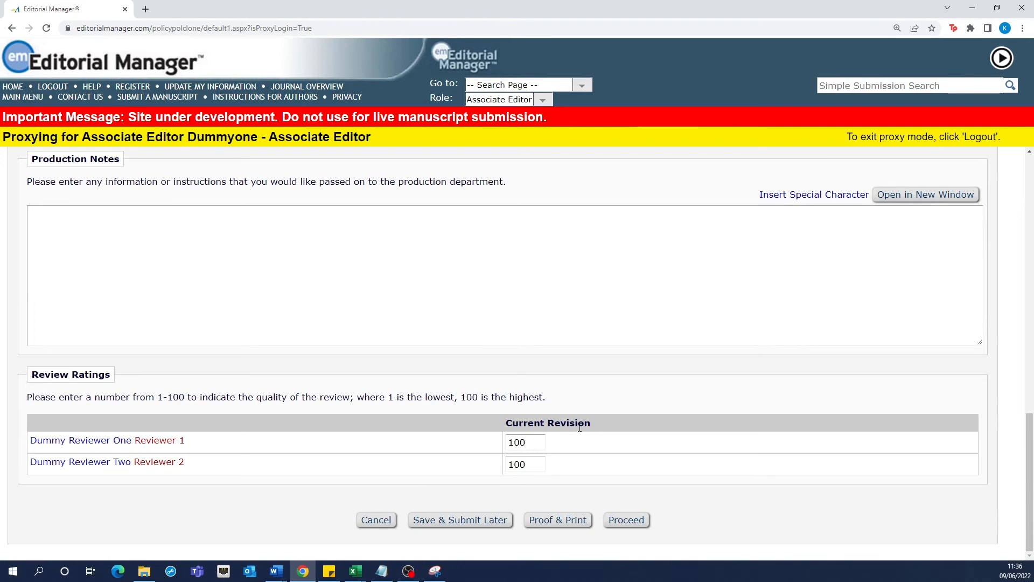
Proceed with the Minor revision decision, check the draft decision's comments and continue to the author's decision letter.
left_click(631, 522)
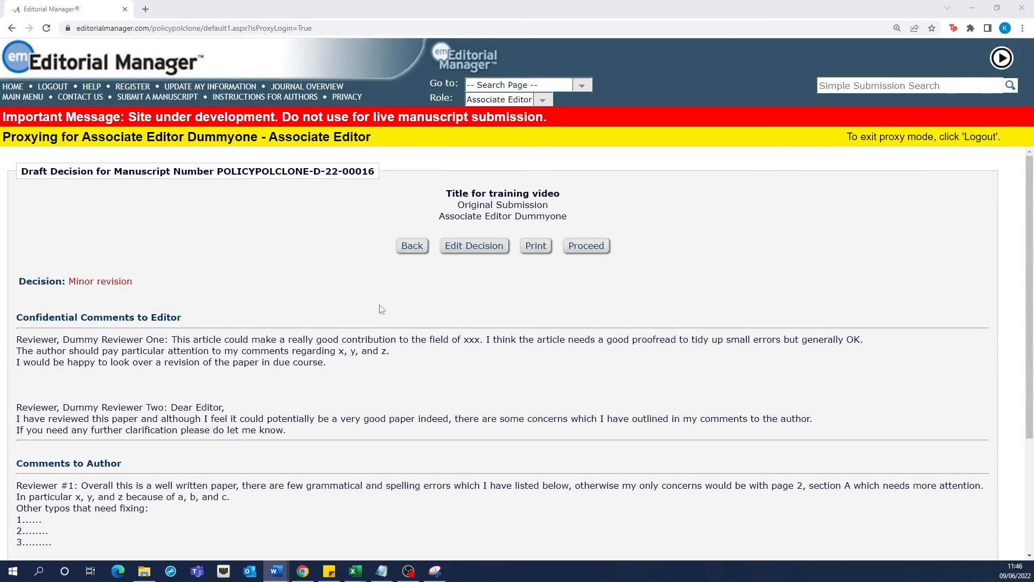
scroll(371, 299, "down", 2)
scroll(371, 299, "down", 1)
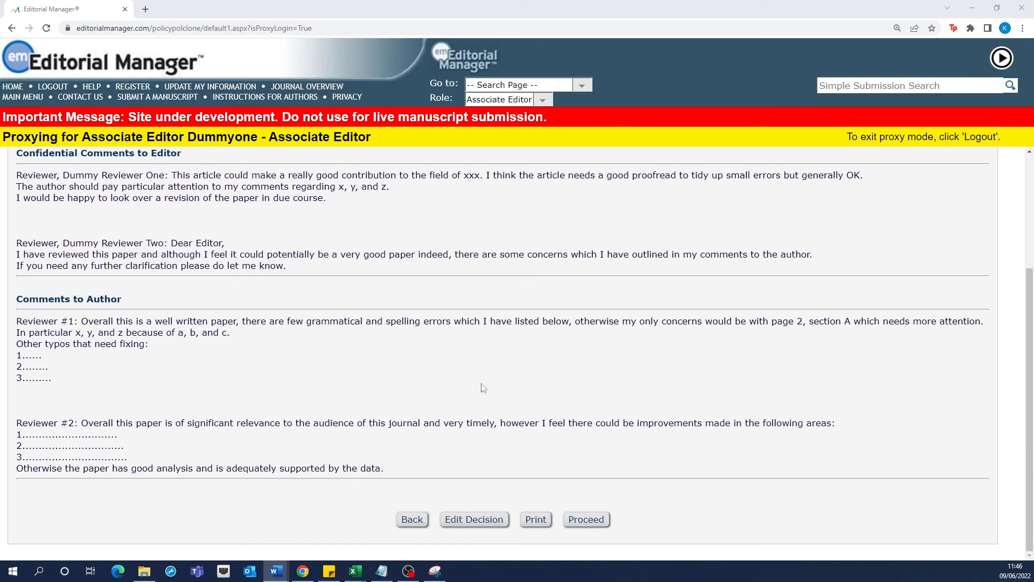
left_click(587, 521)
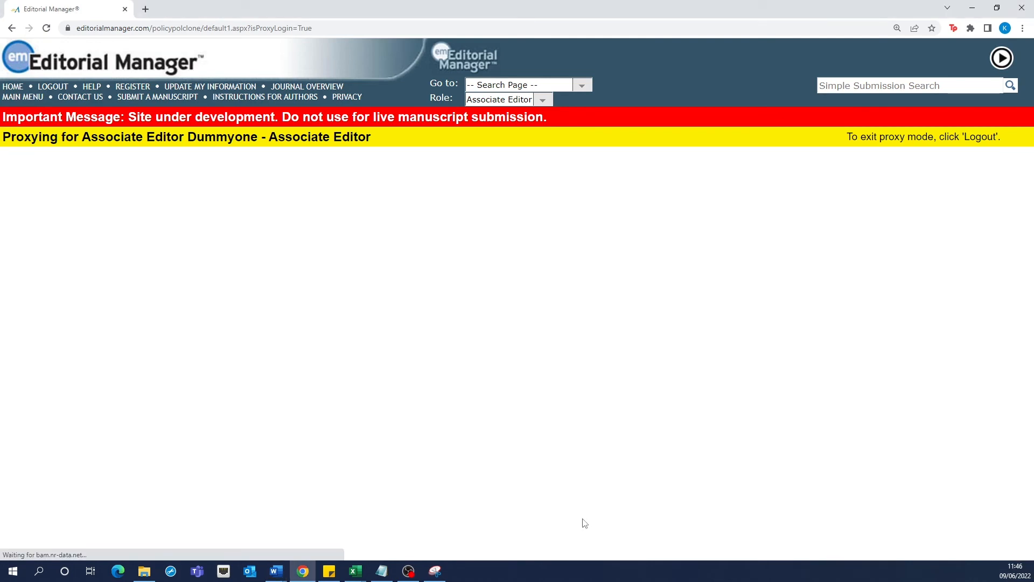
Examine the draft decision letter's recipients and body, including the note to editor about inserting editorial feedback and both reviewers' comments.
scroll(495, 345, "down", 1)
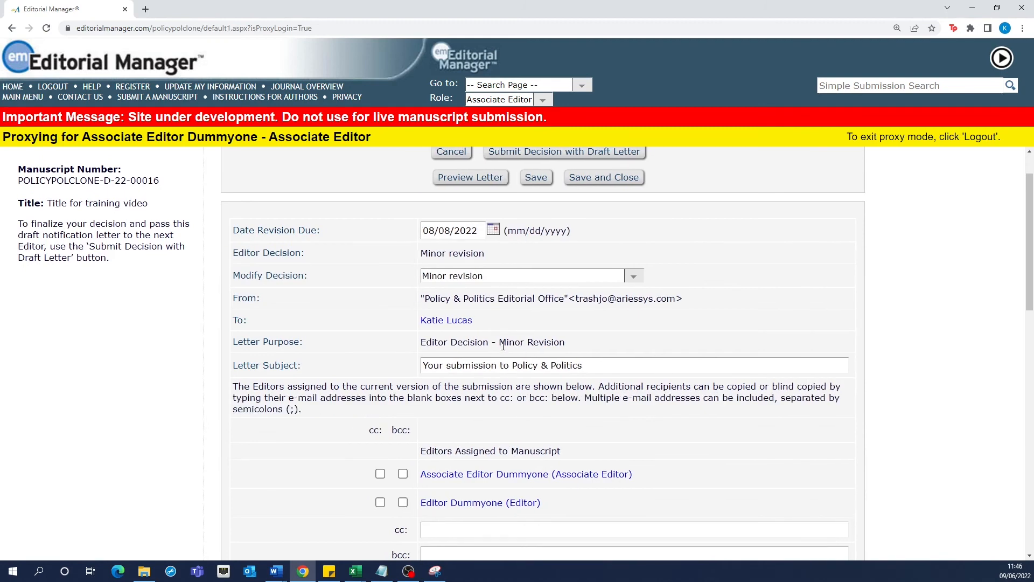
scroll(503, 345, "down", 4)
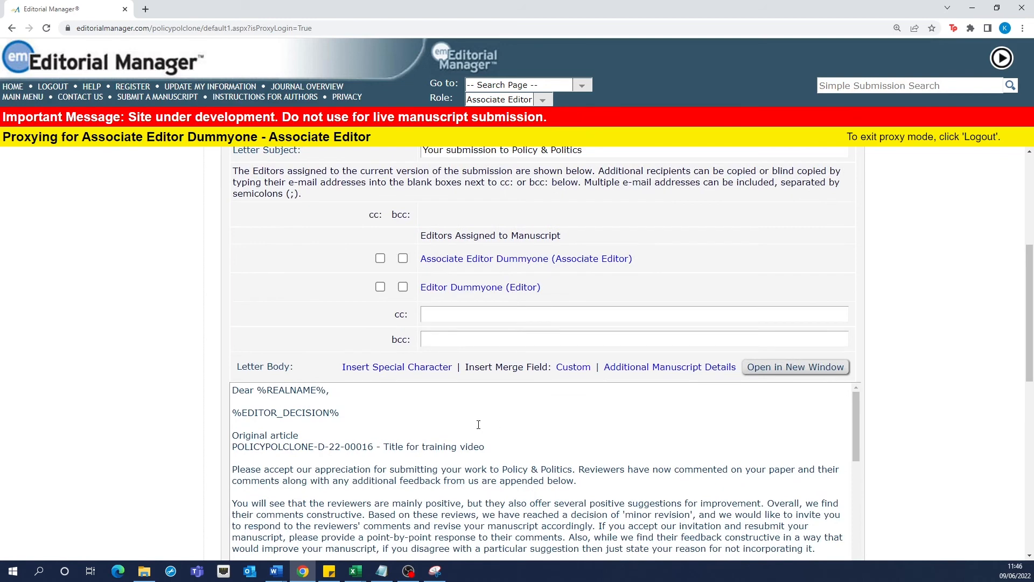
scroll(436, 421, "down", 6)
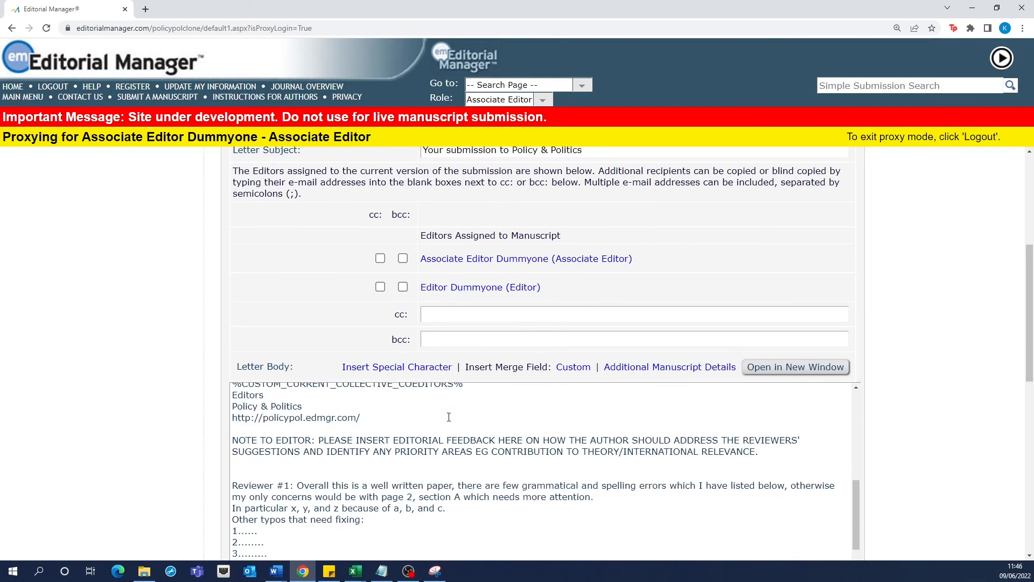
left_click_drag(774, 454, 233, 441)
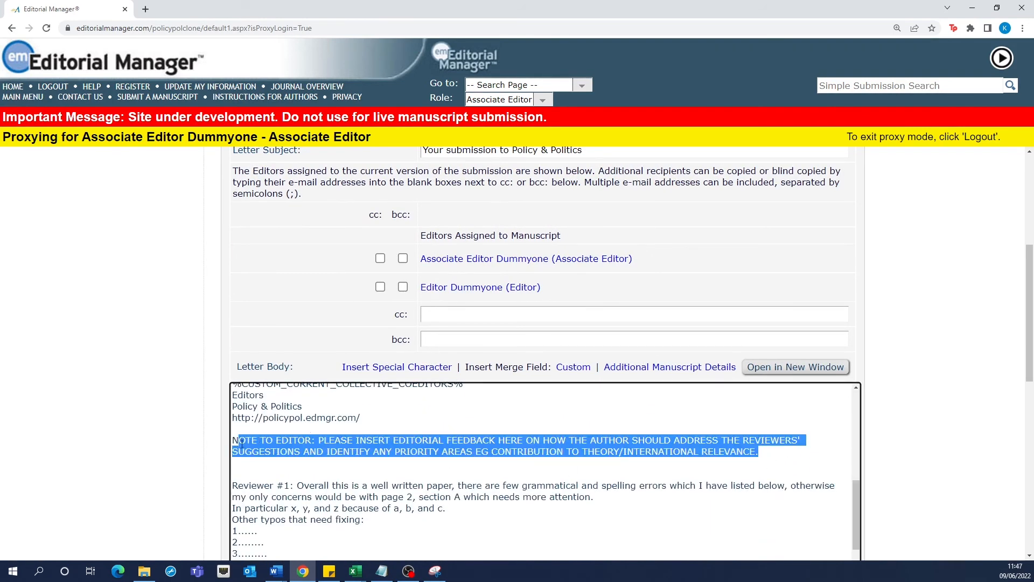
left_click(299, 474)
scroll(324, 469, "down", 1)
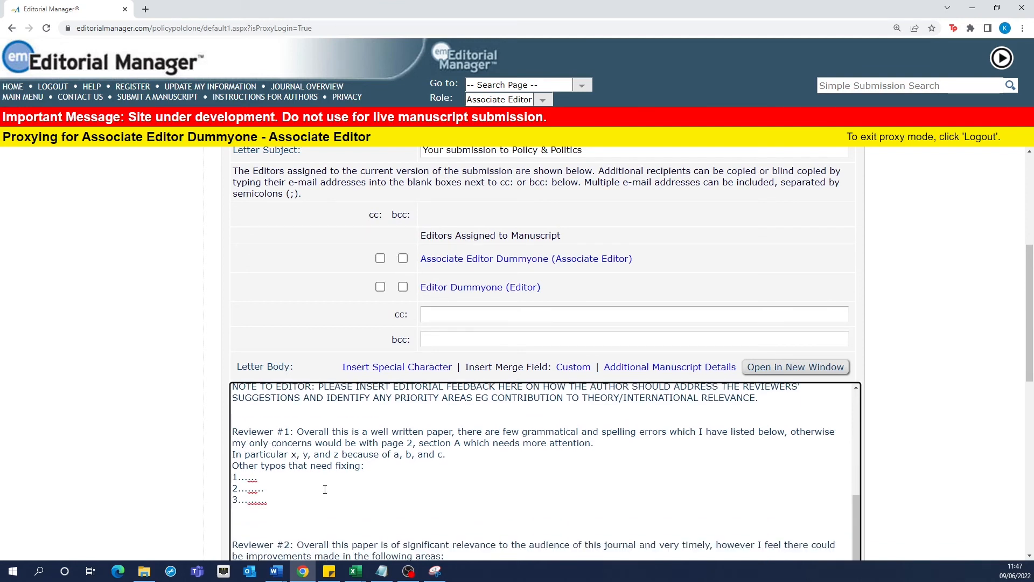
scroll(325, 489, "down", 2)
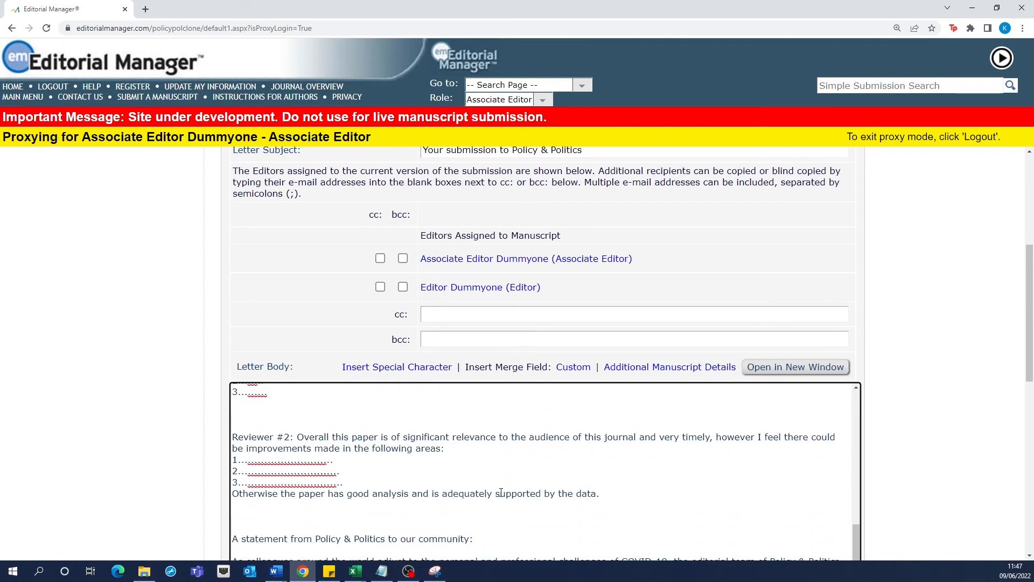
scroll(500, 499, "up", 2)
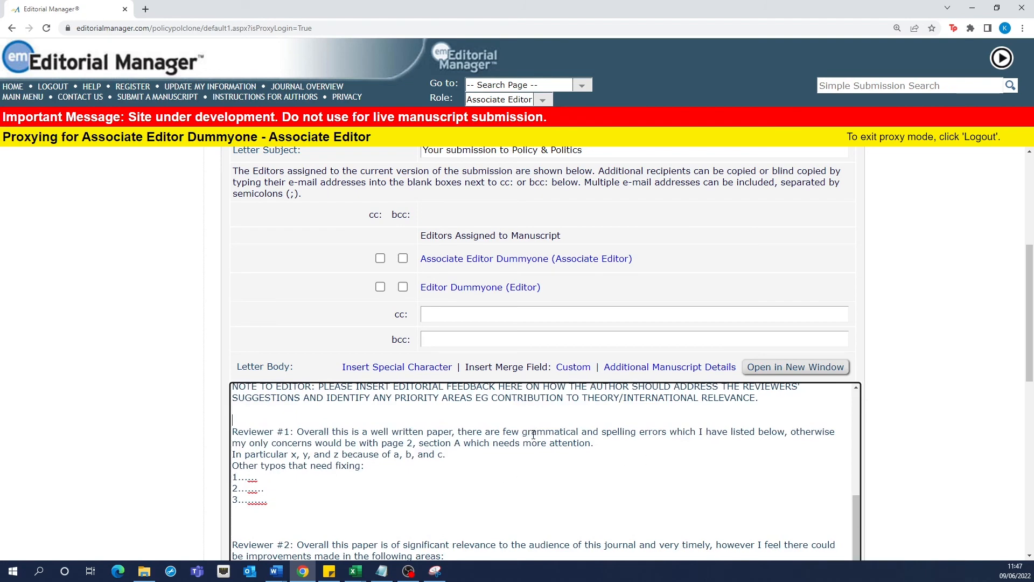
scroll(534, 434, "up", 7)
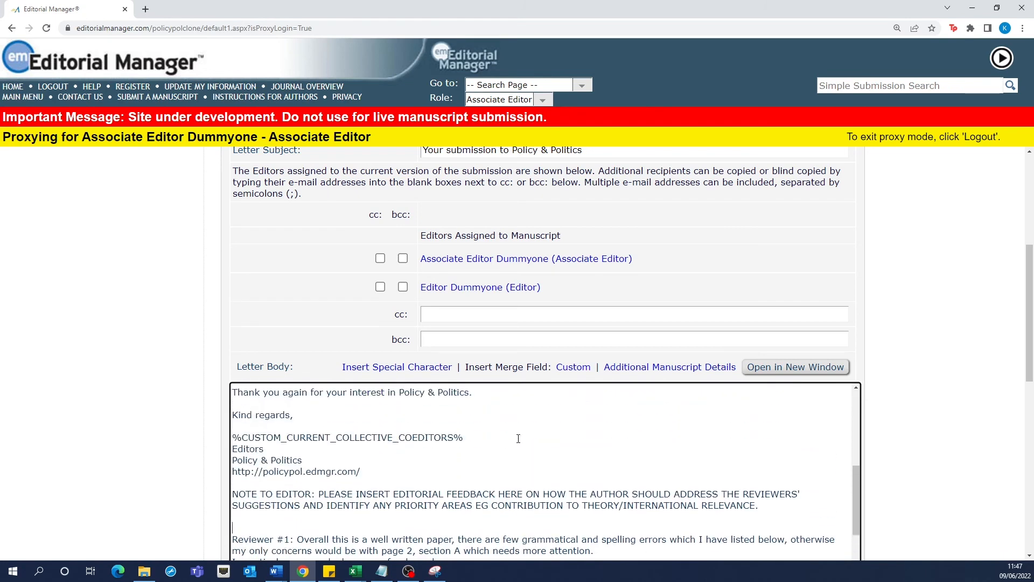
Examine the %EDITOR_DECISION% merge field at the beginning of the draft decision letter's body.
scroll(401, 443, "up", 1)
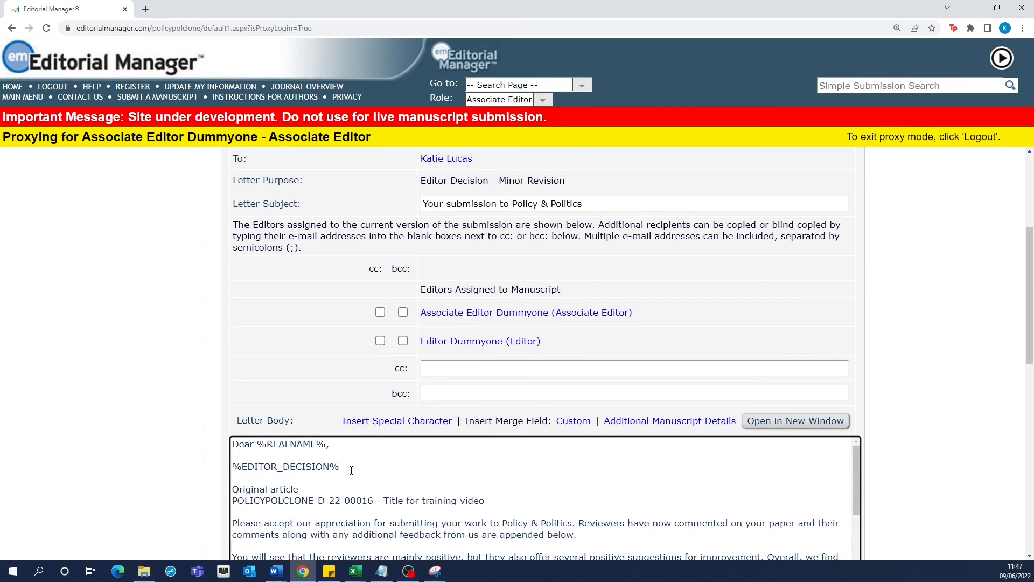
left_click_drag(351, 470, 214, 473)
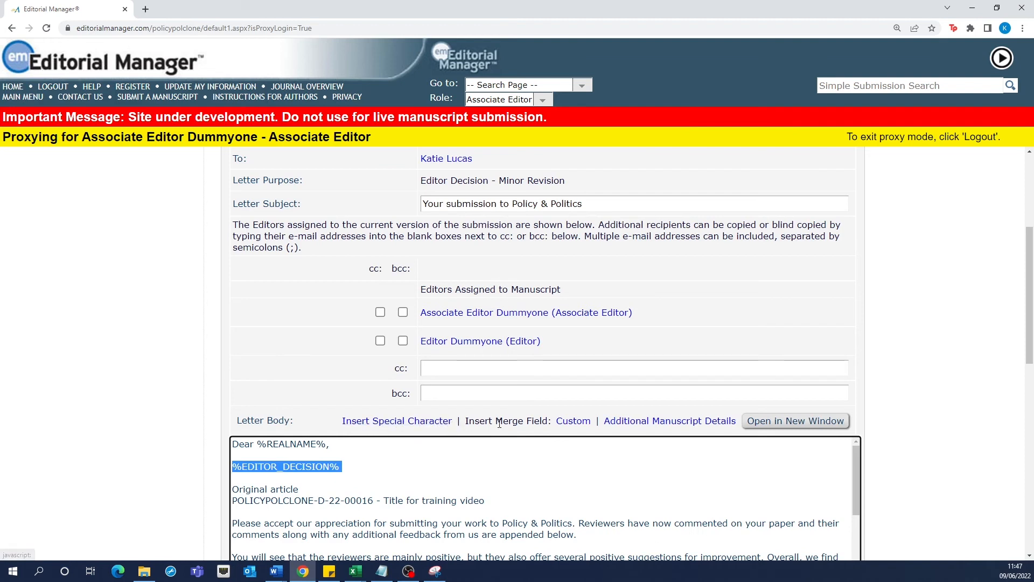
left_click(371, 467)
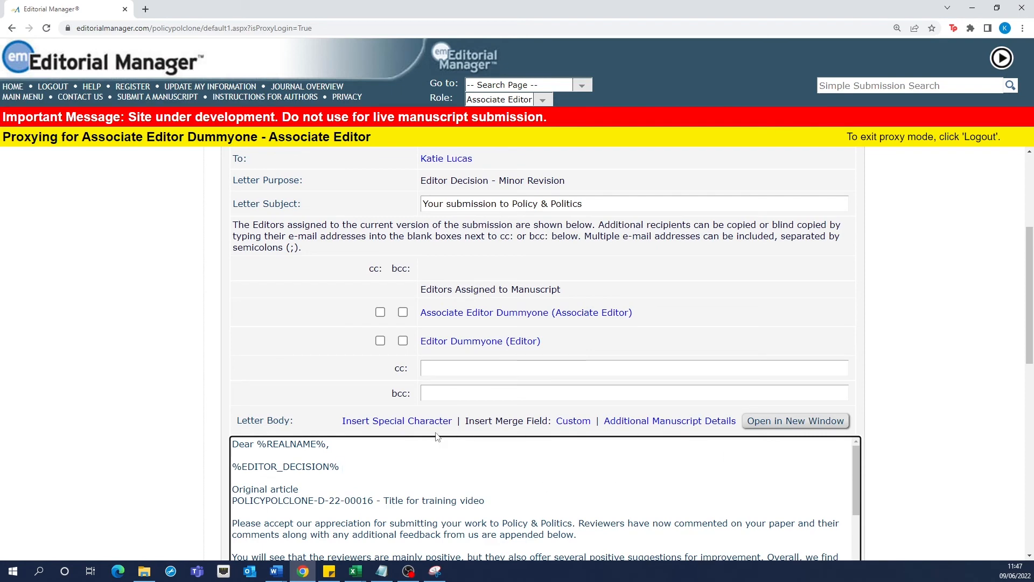
Check the rest of the decision letter and the sections below it, and submit the decision with the draft letter.
scroll(437, 434, "down", 3)
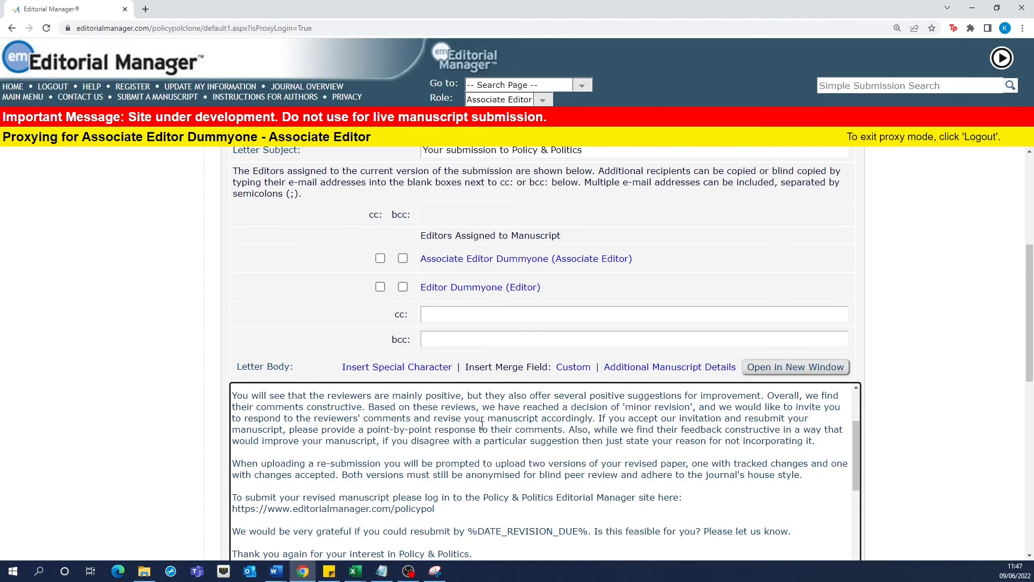
scroll(481, 429, "down", 5)
scroll(588, 415, "down", 10)
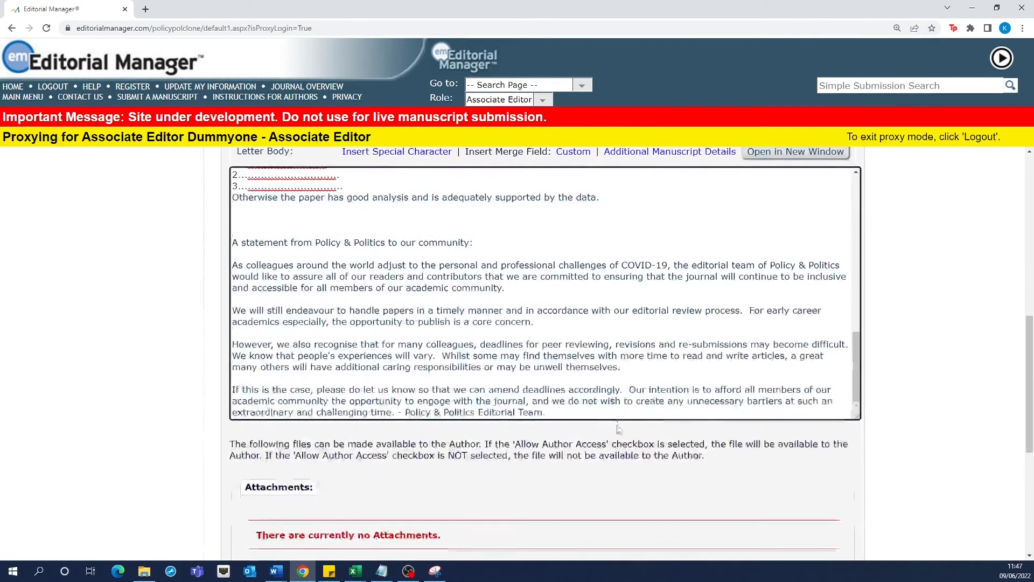
scroll(620, 428, "down", 1)
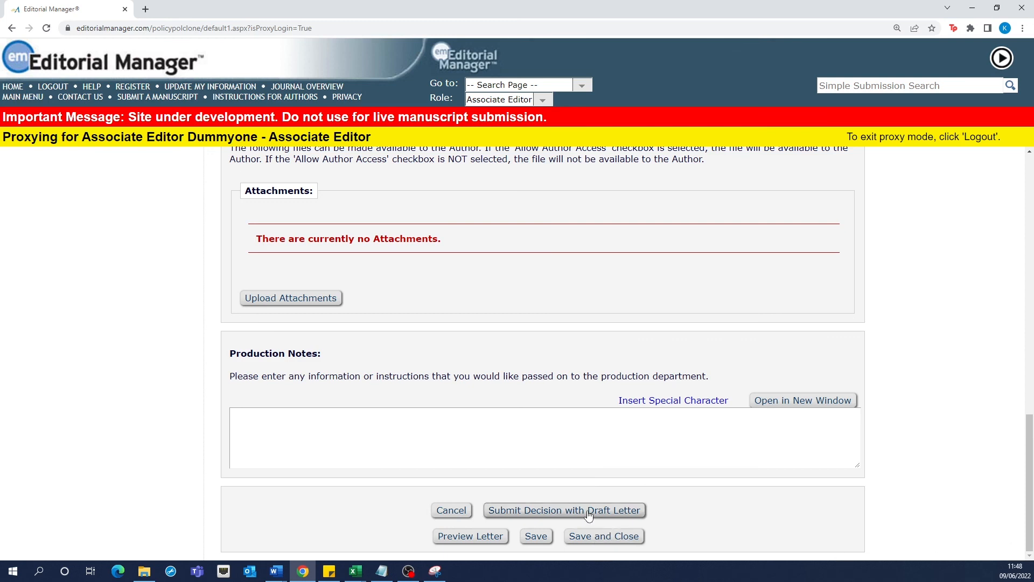
left_click(532, 514)
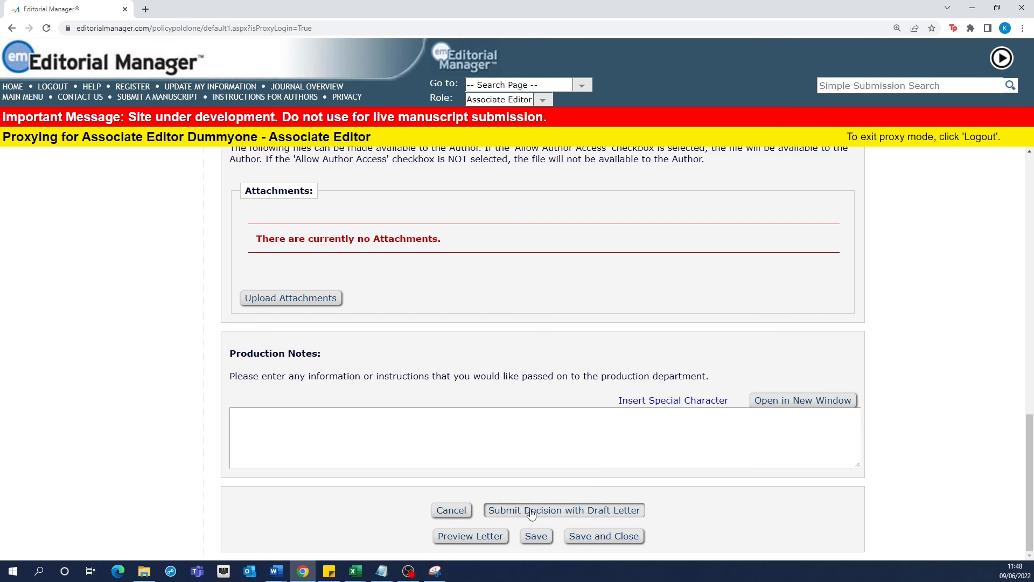